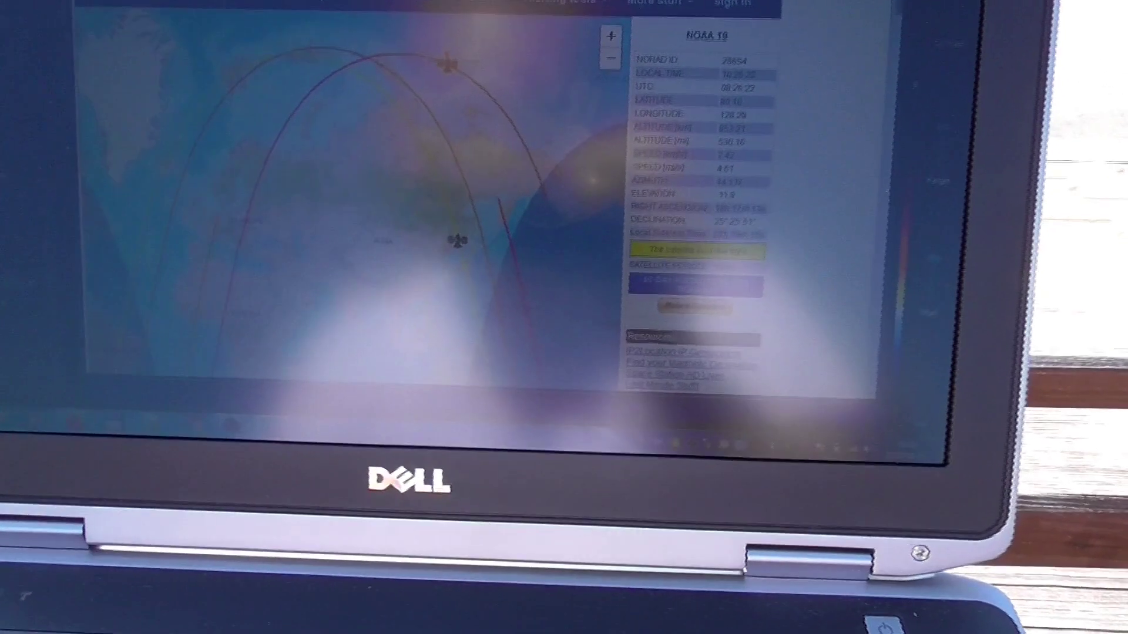
# - Check N2YO's More stuff menu, then recentre the map on NOAA 19's current position
pyautogui.click(678, 7)
pyautogui.click(652, 46)
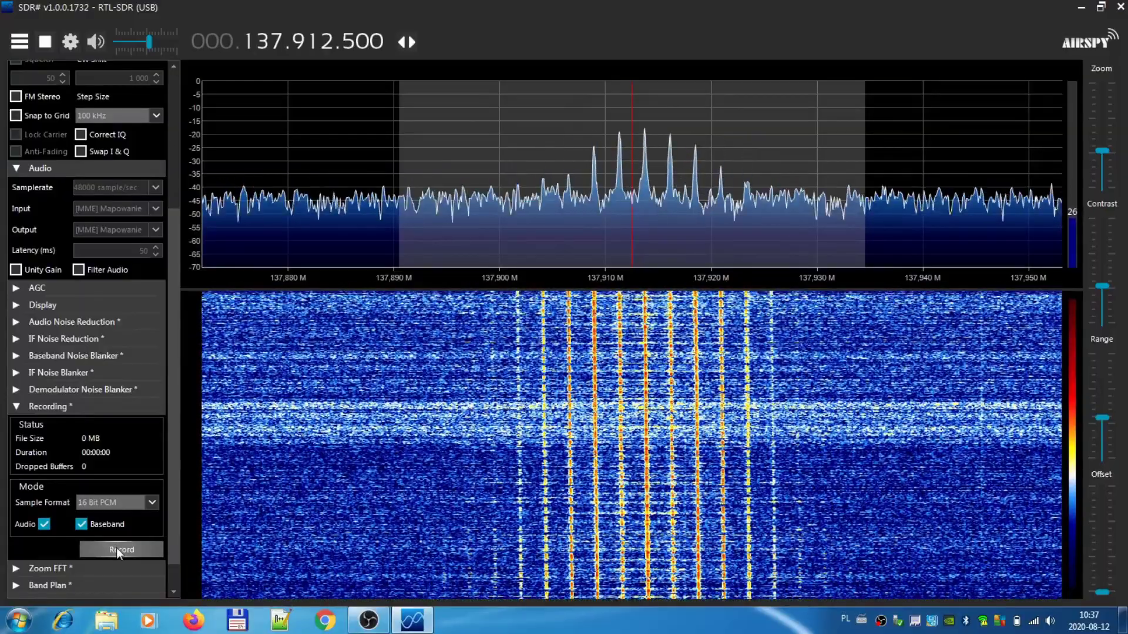
# - Start the SDR# audio and baseband recording of the 137.912.500 signal, then launch Firefox
pyautogui.click(117, 548)
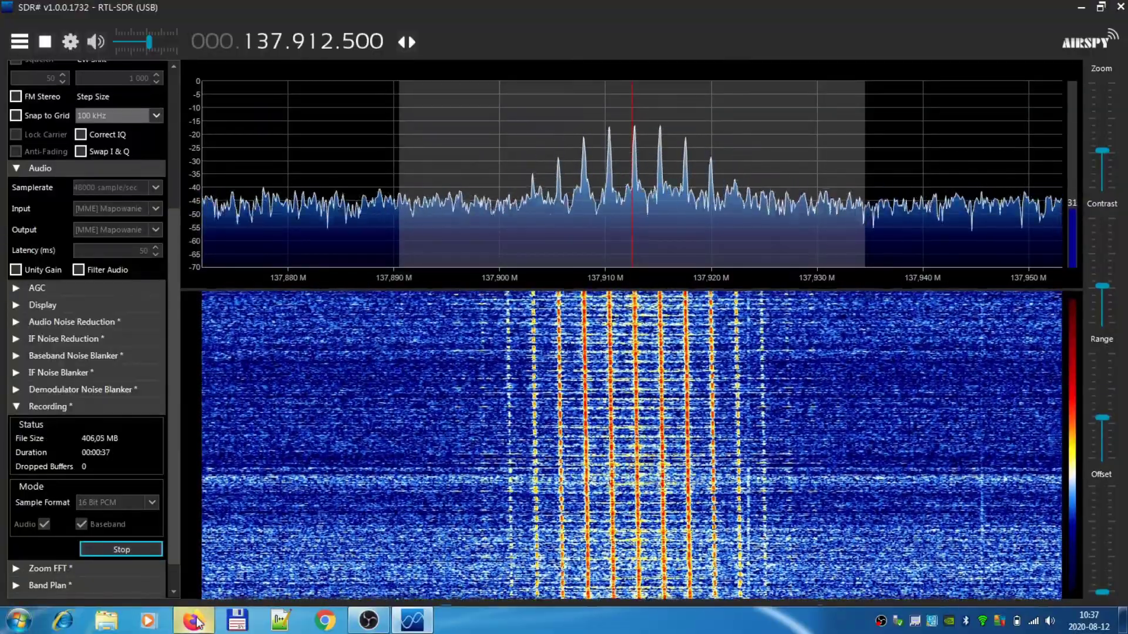
pyautogui.click(193, 621)
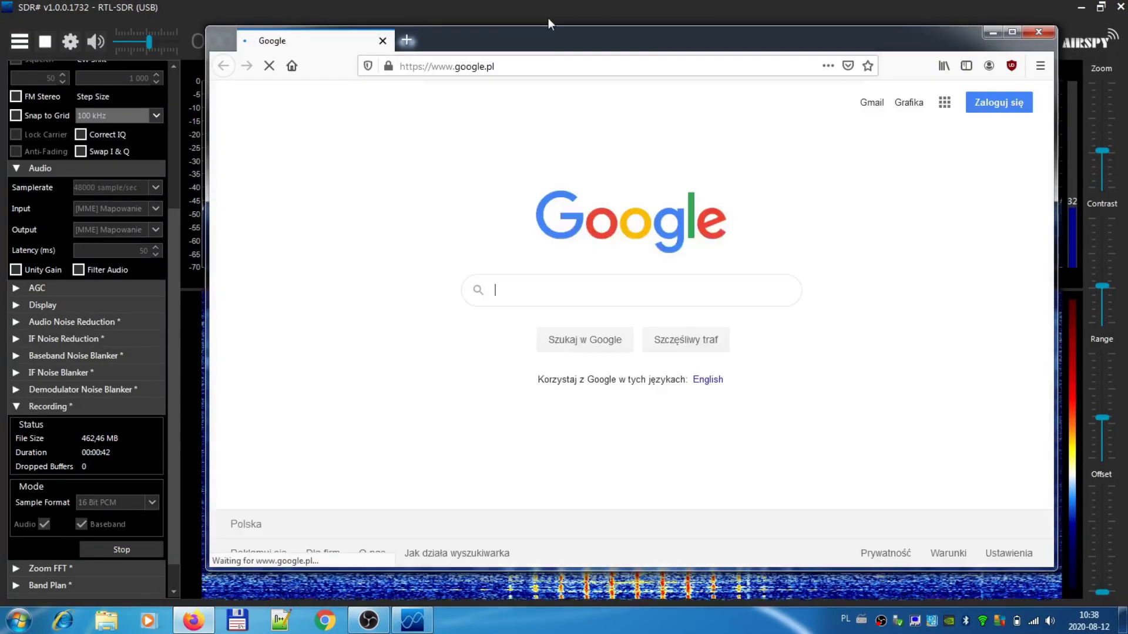
# - Load n2yo.com from the address-bar history, then minimise Firefox to reveal SDR# again
pyautogui.click(532, 61)
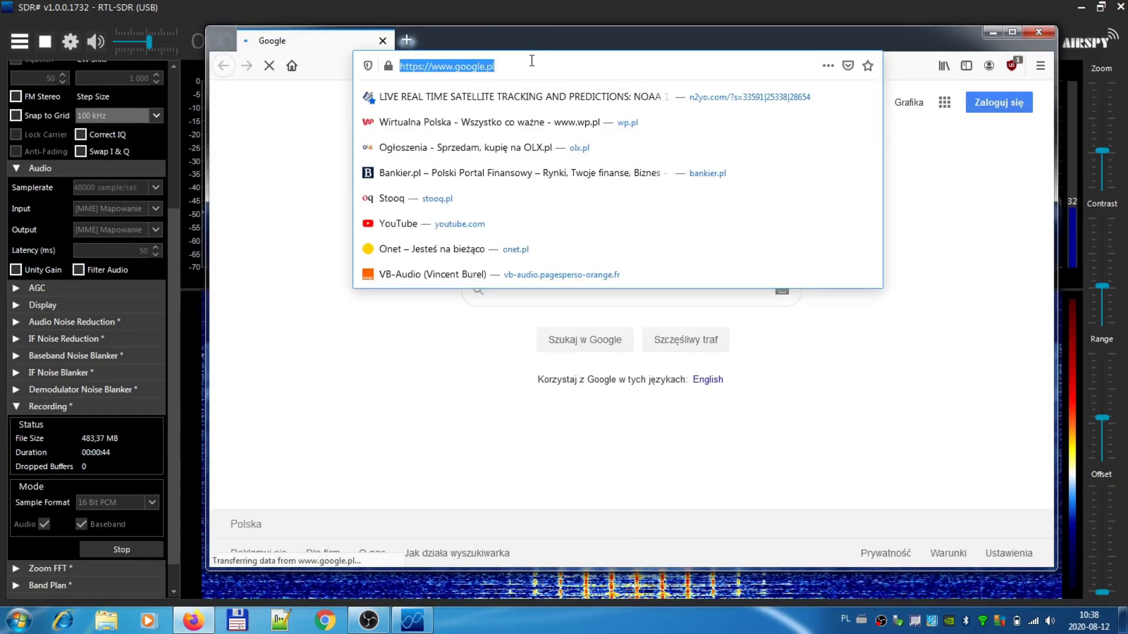
pyautogui.press('BackSpace')
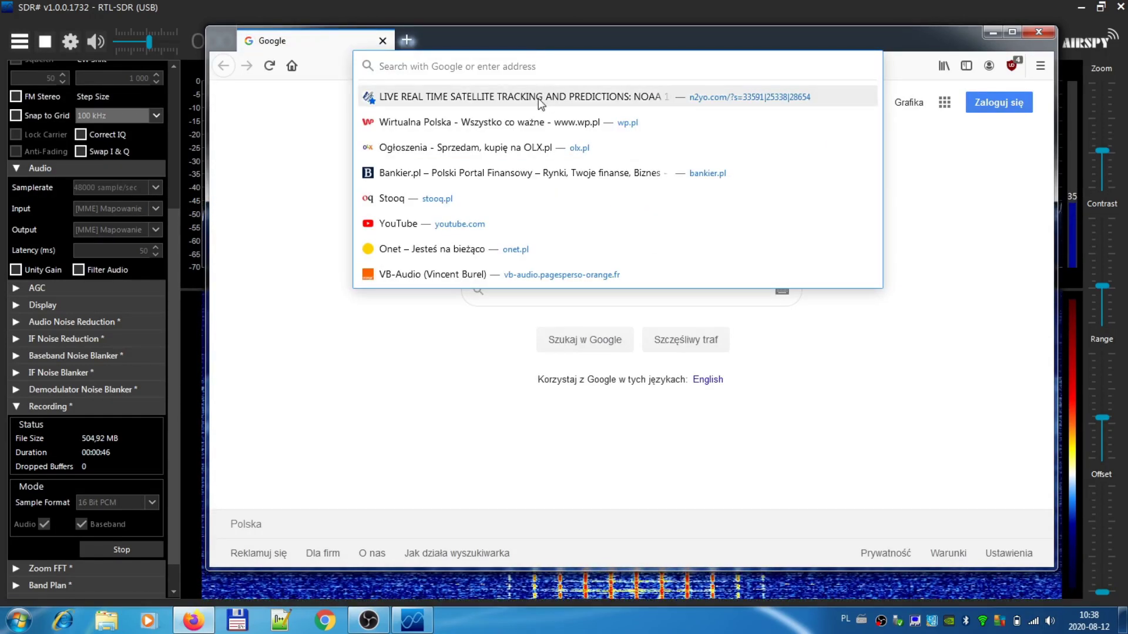
pyautogui.click(538, 98)
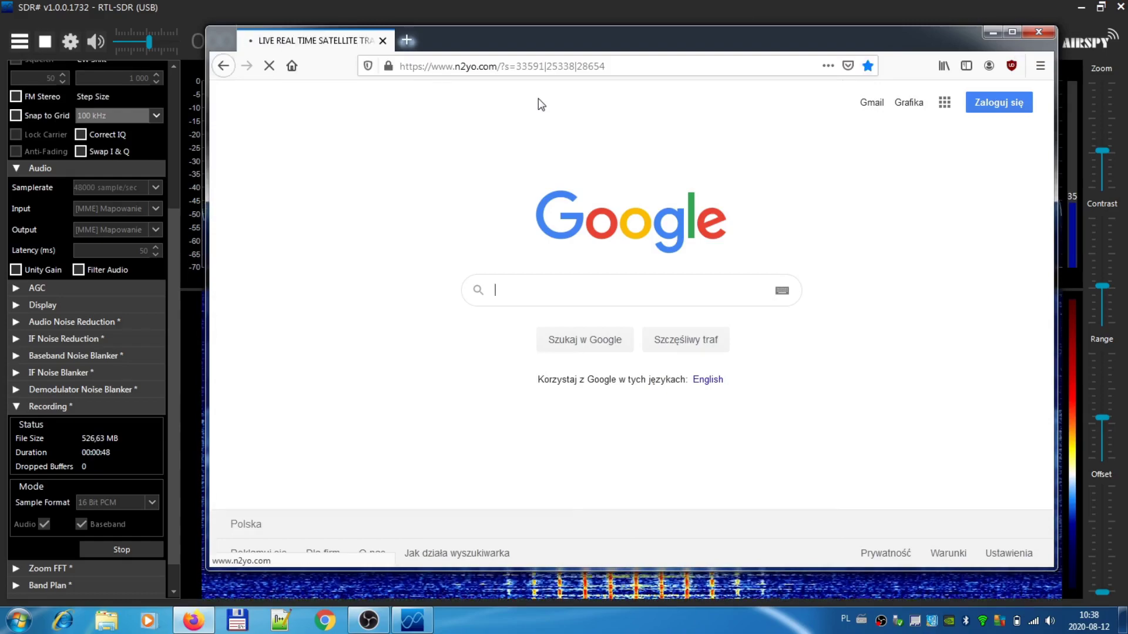
pyautogui.click(989, 33)
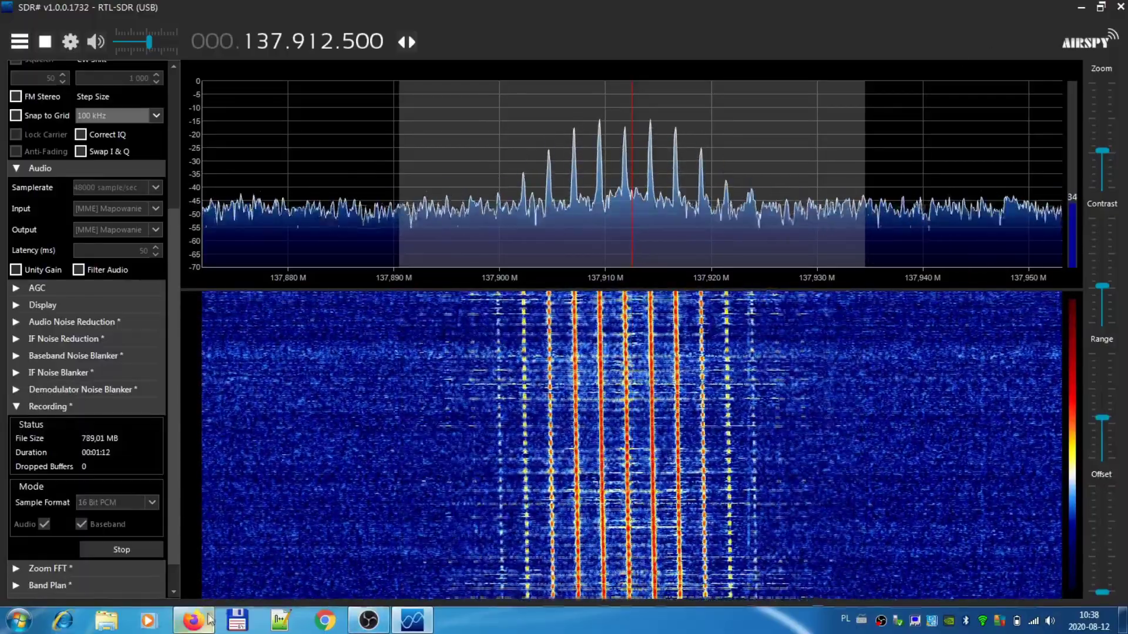
# - Restore the Firefox N2YO tracking window over SDR# to check the pass over Poland
pyautogui.click(205, 622)
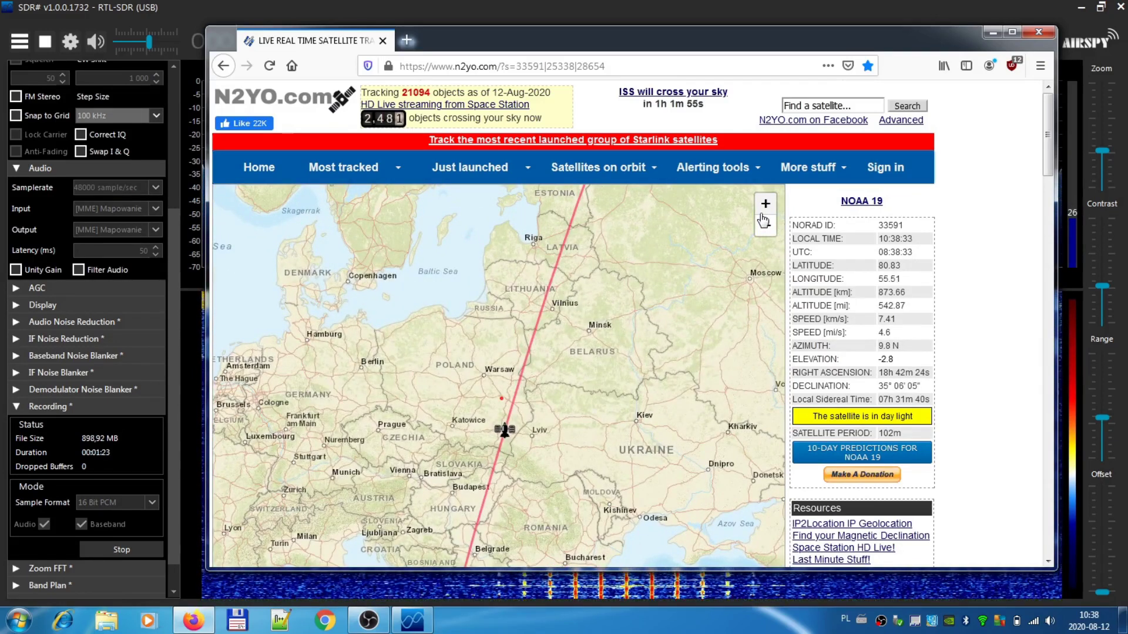
# - Bring the SDR# waterfall window in front of the N2YO tracking page
pyautogui.click(711, 1)
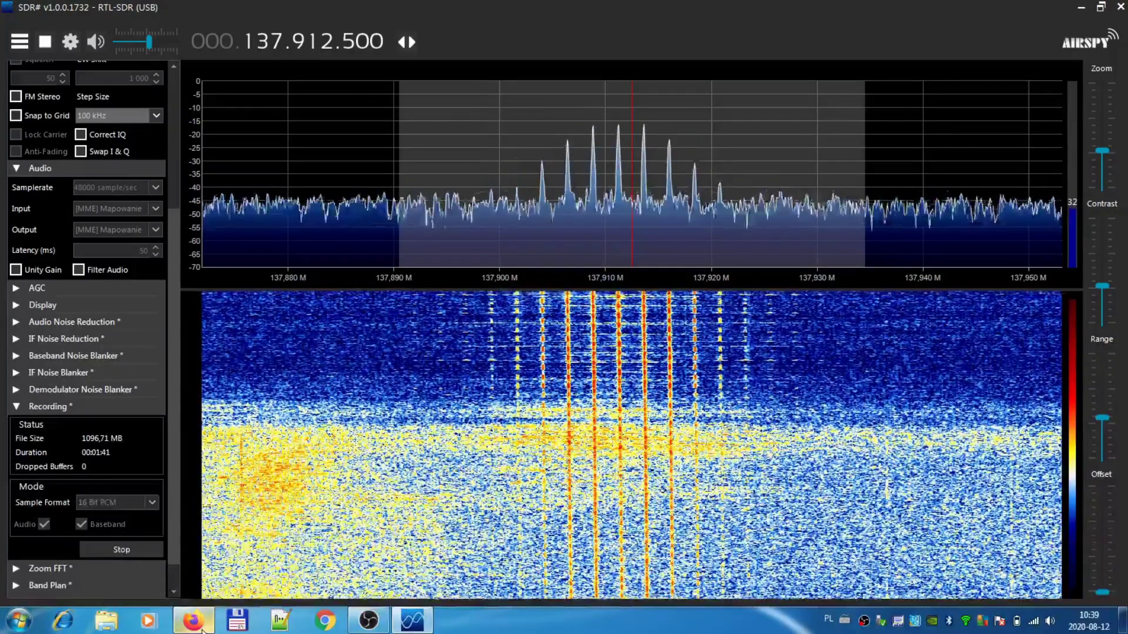
# - Restore the N2YO tracking map in front of the SDR# receiver
pyautogui.click(200, 627)
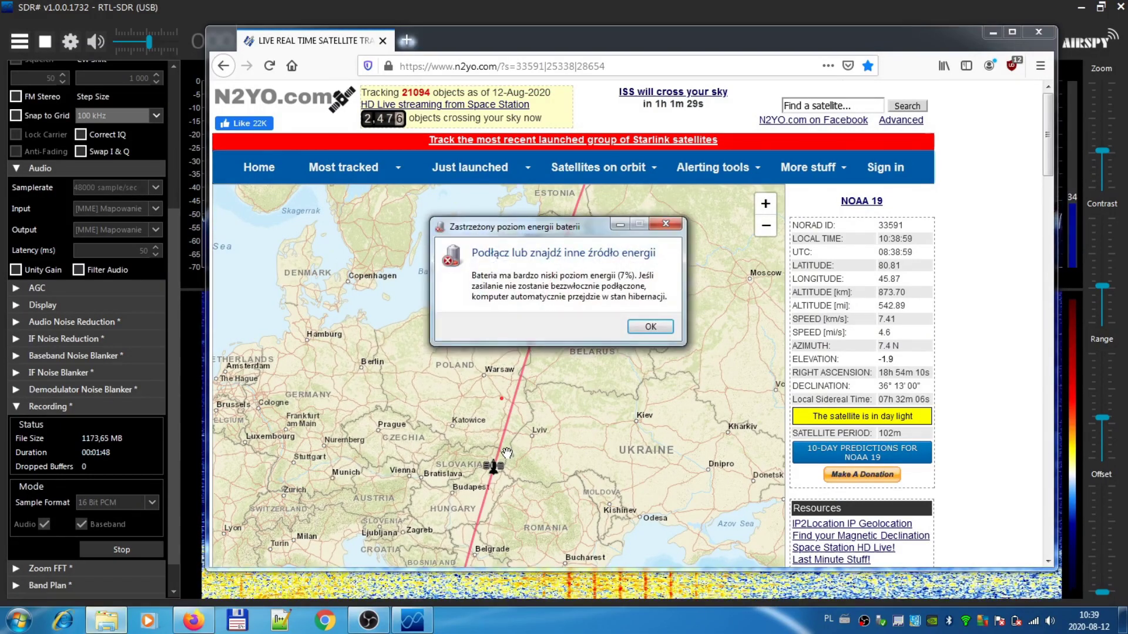
# - Dismiss the 7% low-battery warning and close Firefox
pyautogui.click(670, 224)
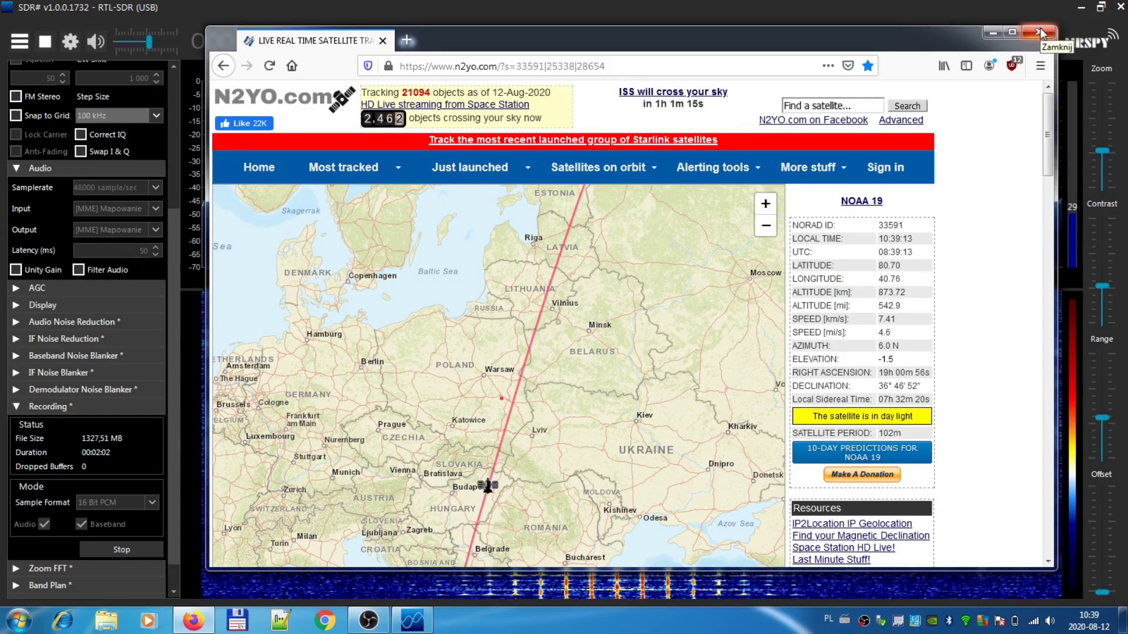
pyautogui.click(1040, 32)
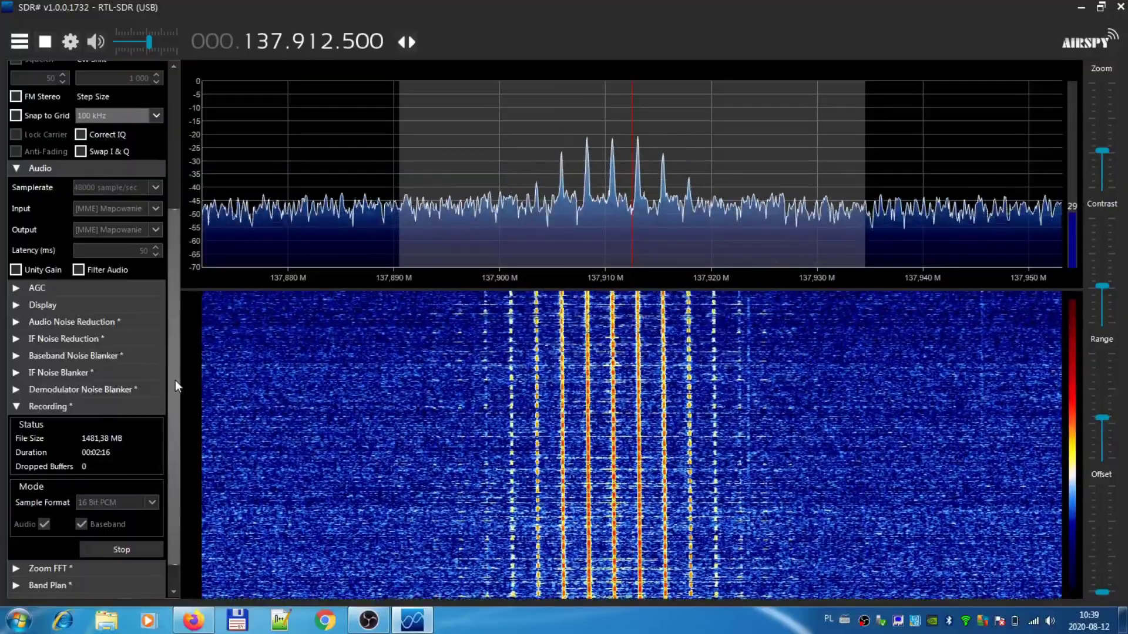
pyautogui.moveTo(175, 379); pyautogui.dragTo(155, 245)
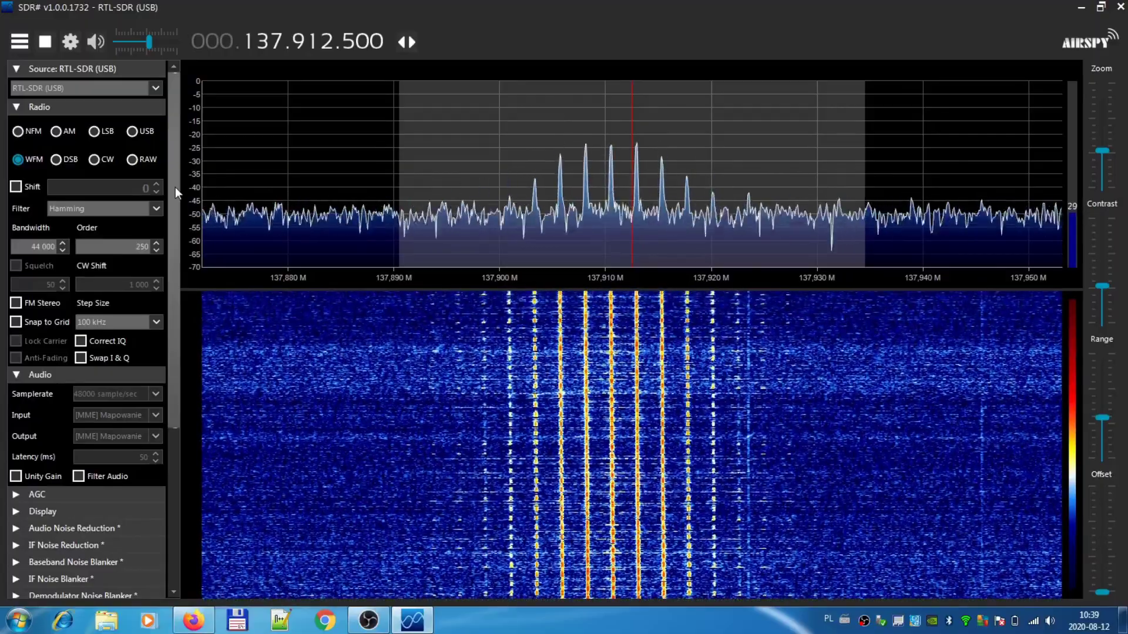
pyautogui.moveTo(175, 187); pyautogui.dragTo(172, 415)
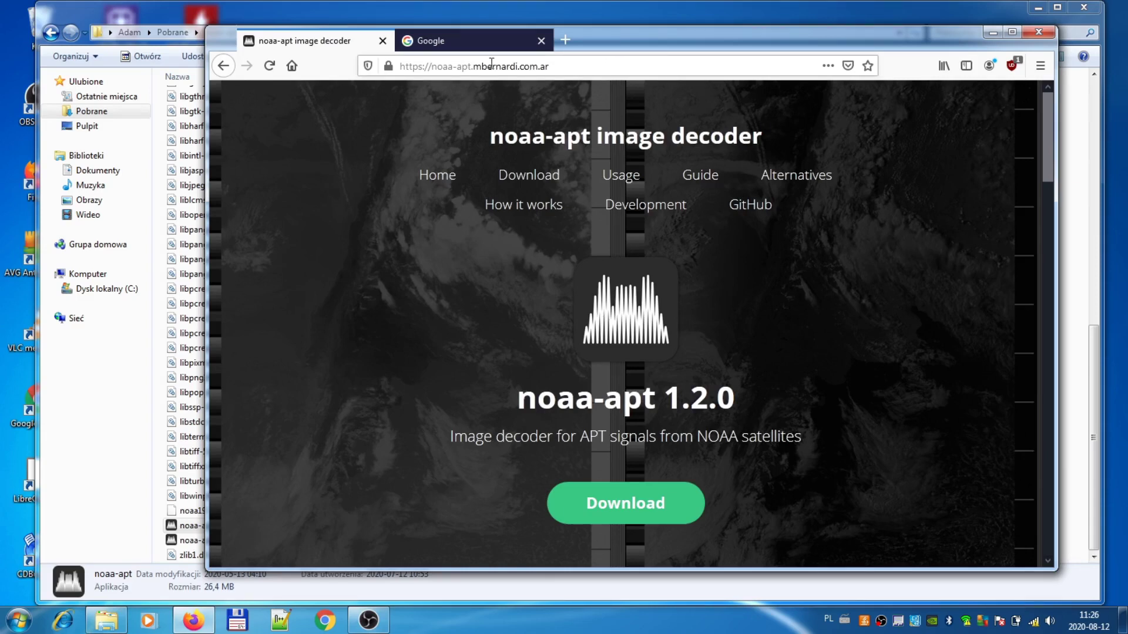
pyautogui.moveTo(487, 66); pyautogui.dragTo(471, 66)
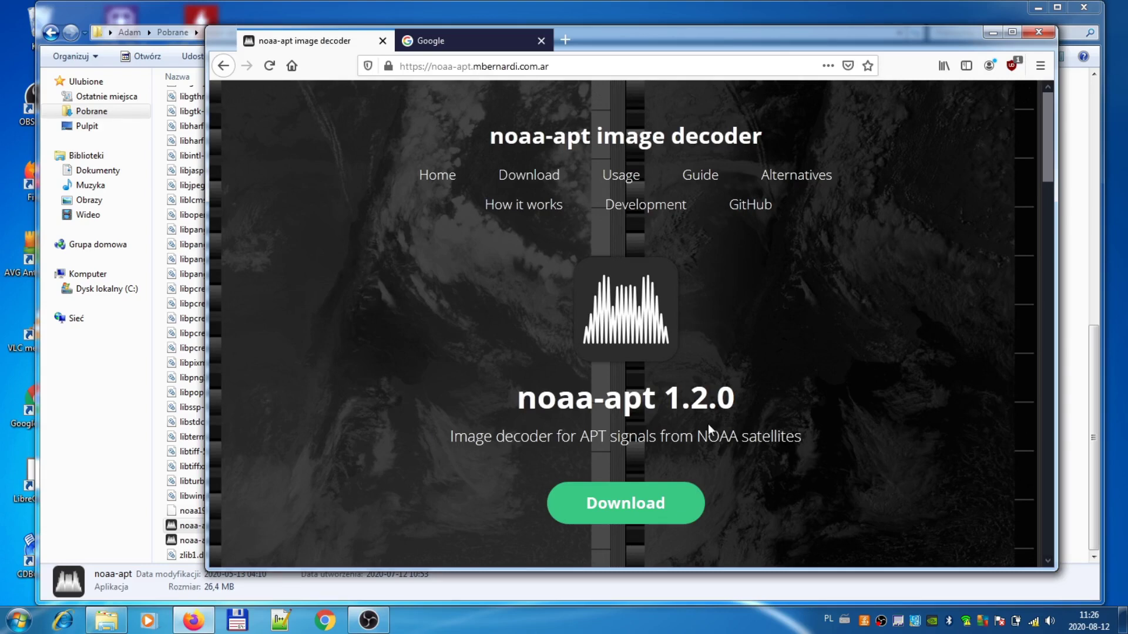
pyautogui.moveTo(1043, 179); pyautogui.dragTo(1056, 254)
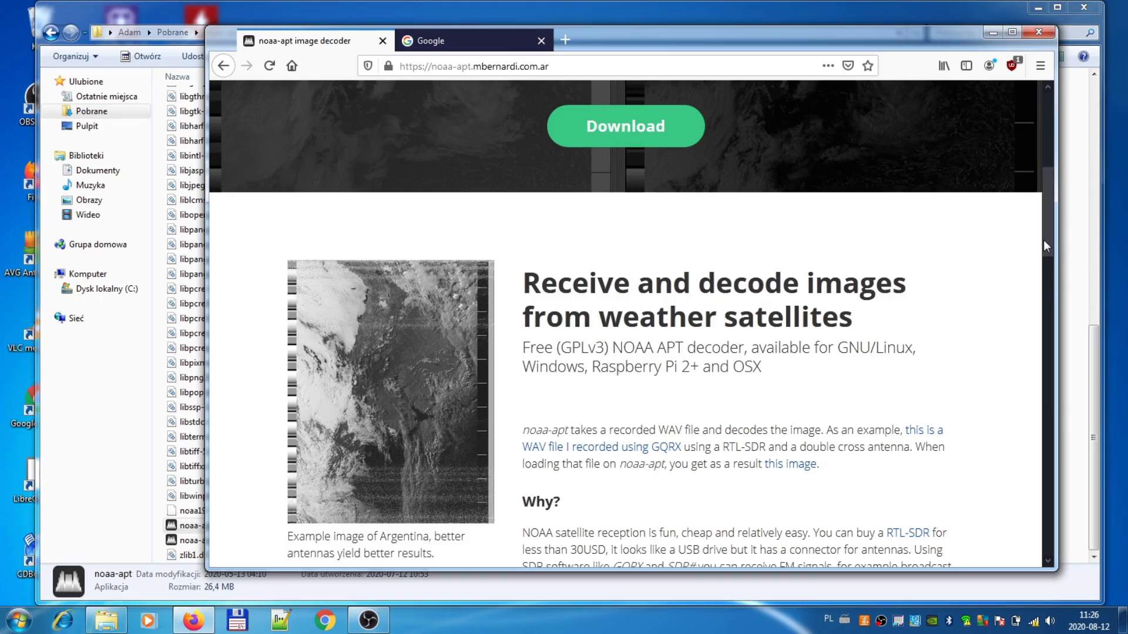
pyautogui.moveTo(1044, 240); pyautogui.dragTo(1046, 180)
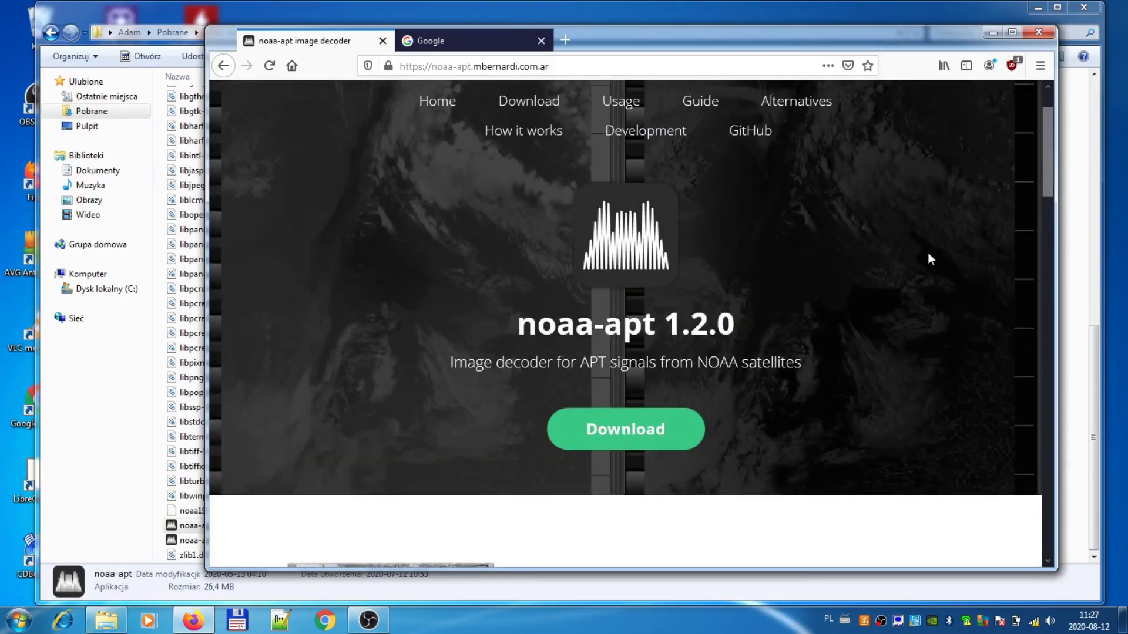
# - Look over the noaa-apt Download page, then close Firefox and both its tabs
pyautogui.click(626, 438)
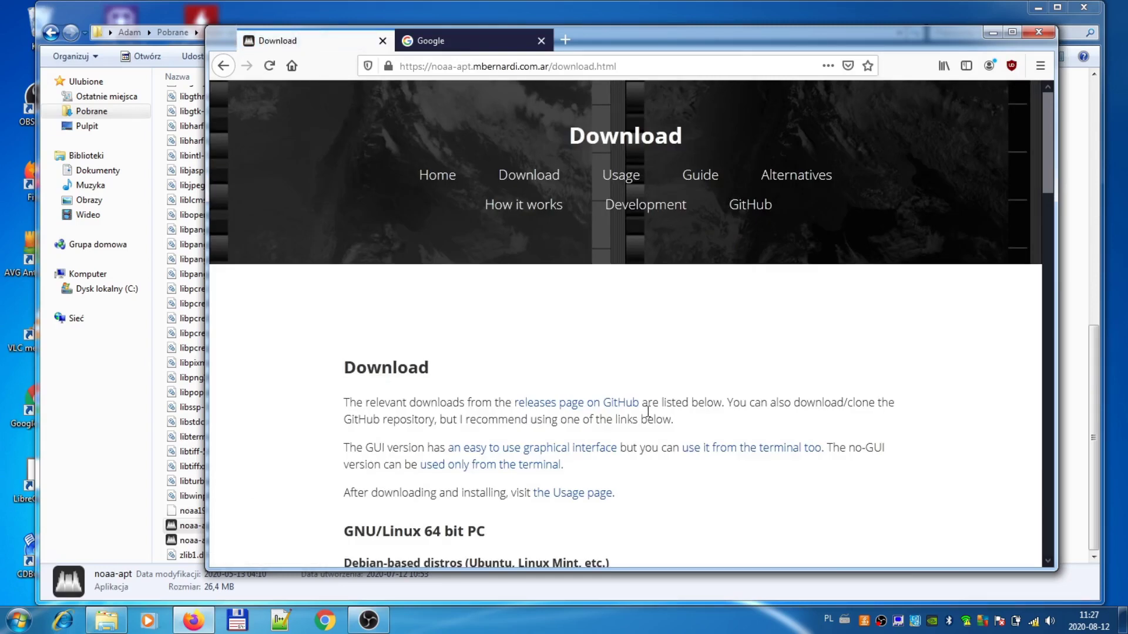
pyautogui.moveTo(1049, 174)
pyautogui.mouseDown()
pyautogui.moveTo(1055, 394)
pyautogui.moveTo(1083, 274)
pyautogui.moveTo(1048, 267)
pyautogui.moveTo(1038, 175)
pyautogui.mouseUp()
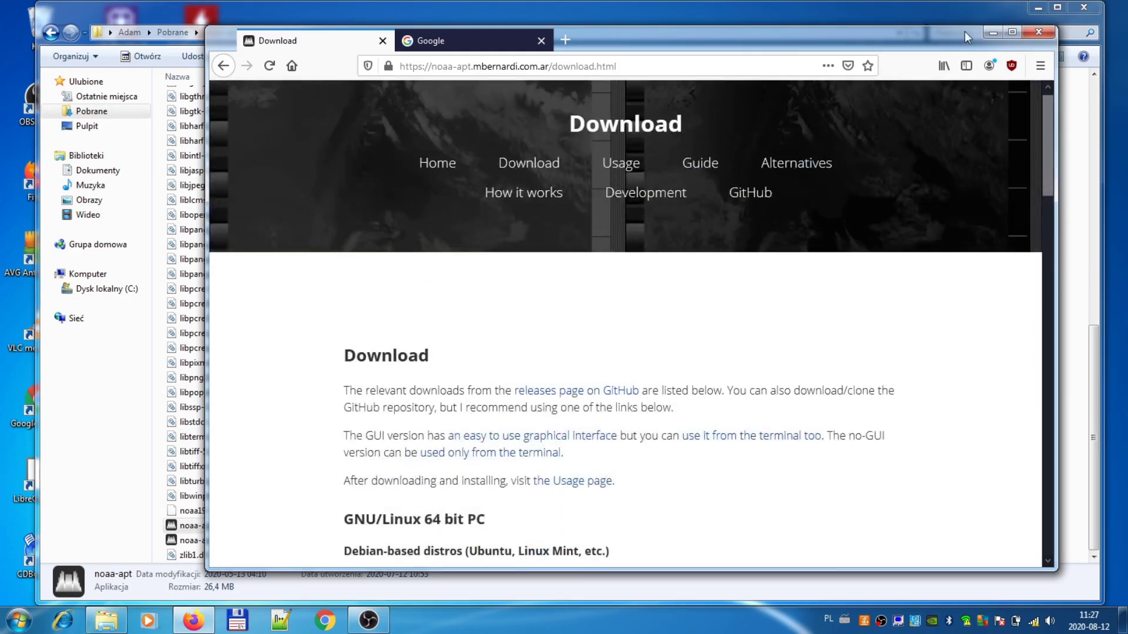
pyautogui.click(1034, 34)
pyautogui.click(597, 328)
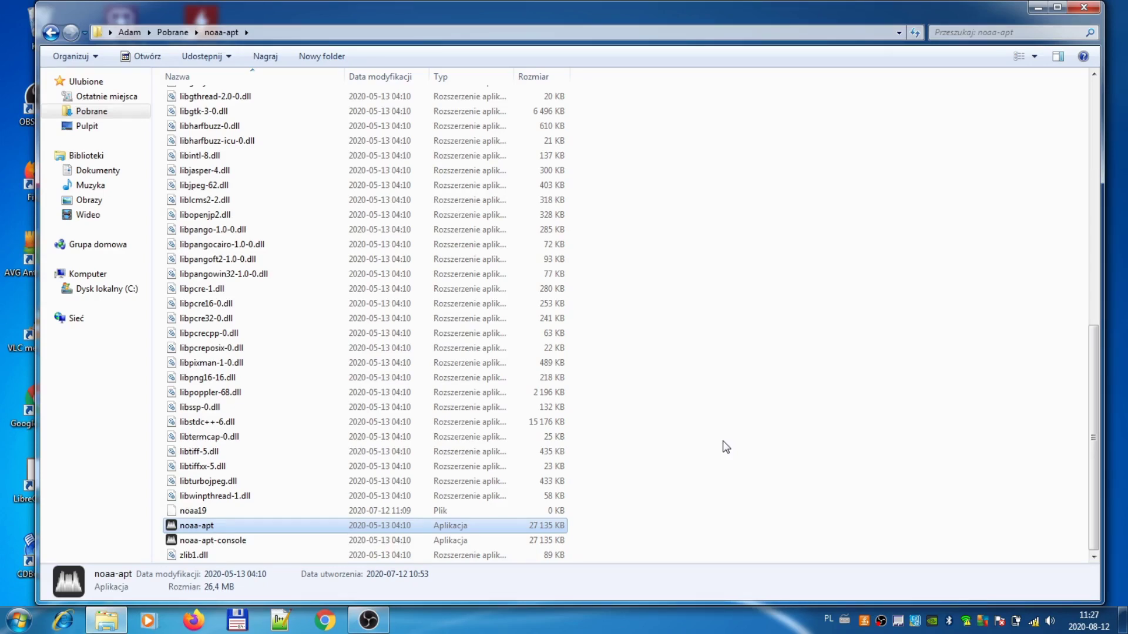
# - Launch noaa-apt maximised and bring up its Input file chooser
pyautogui.doubleClick(202, 531)
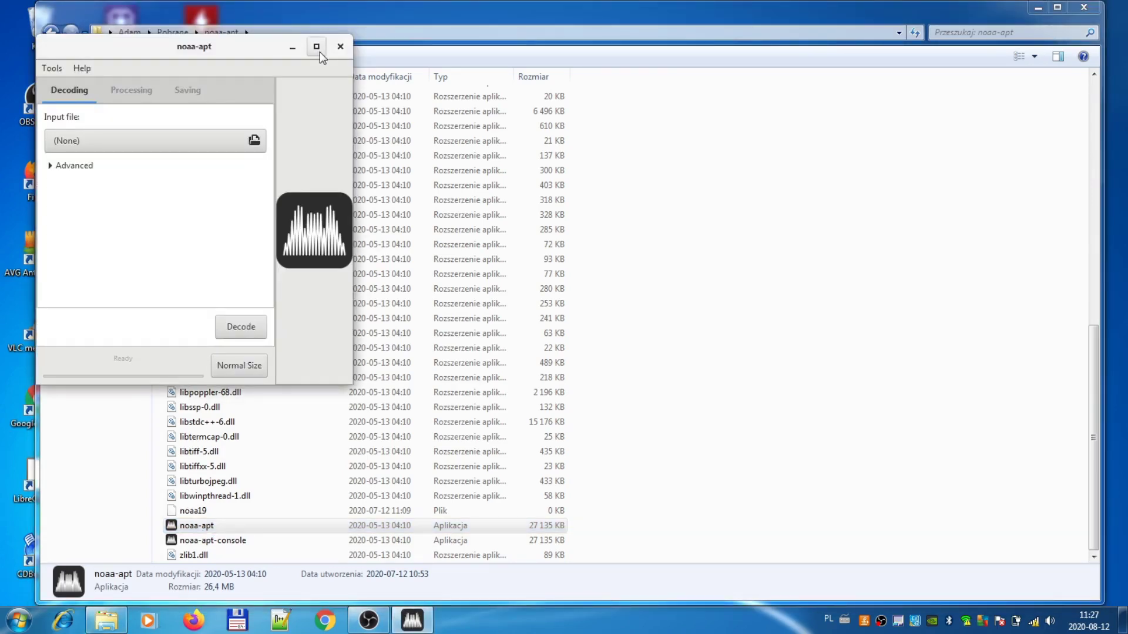
pyautogui.click(318, 47)
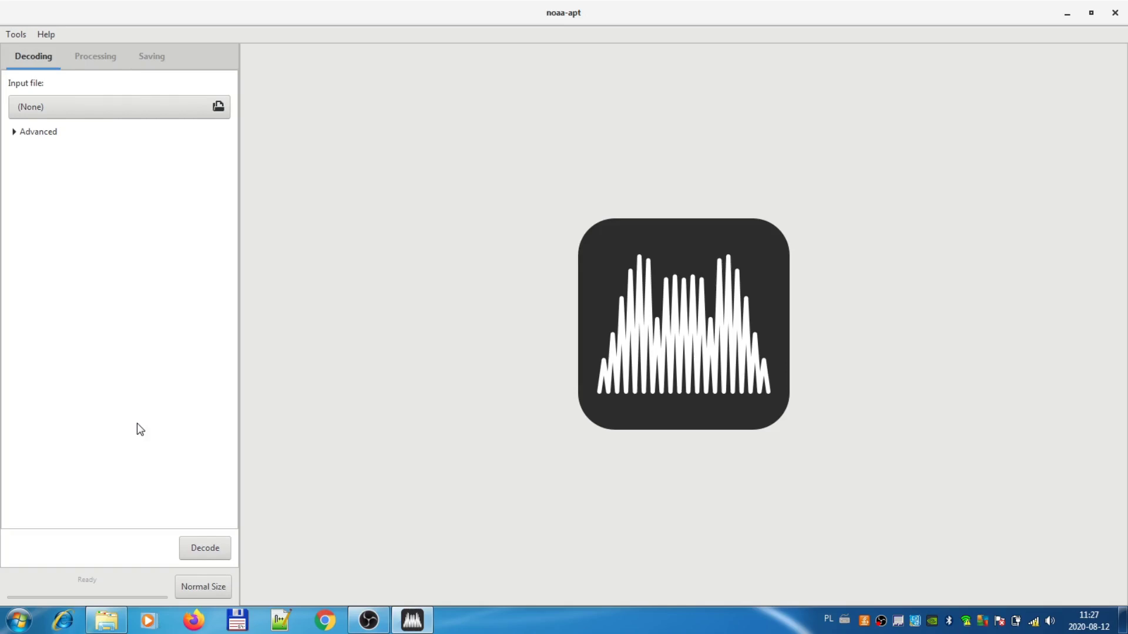
pyautogui.click(143, 105)
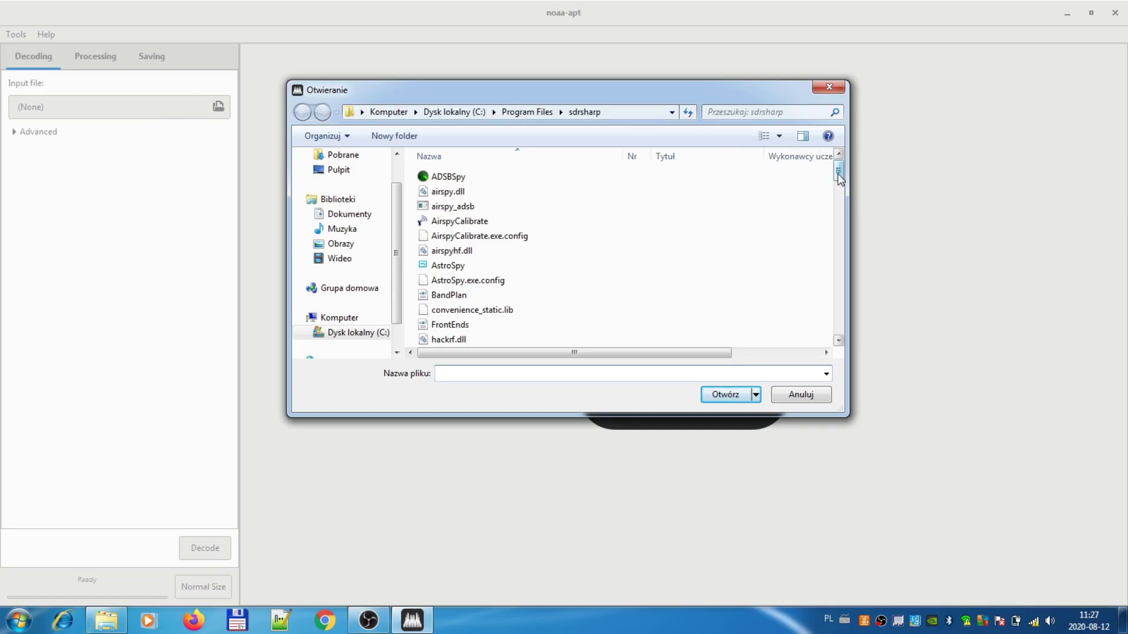
# - Pick SDRSharp_20200812_083722Z_137912500Hz_AF from the sdrsharp folder list as the input
pyautogui.moveTo(839, 176); pyautogui.dragTo(840, 285)
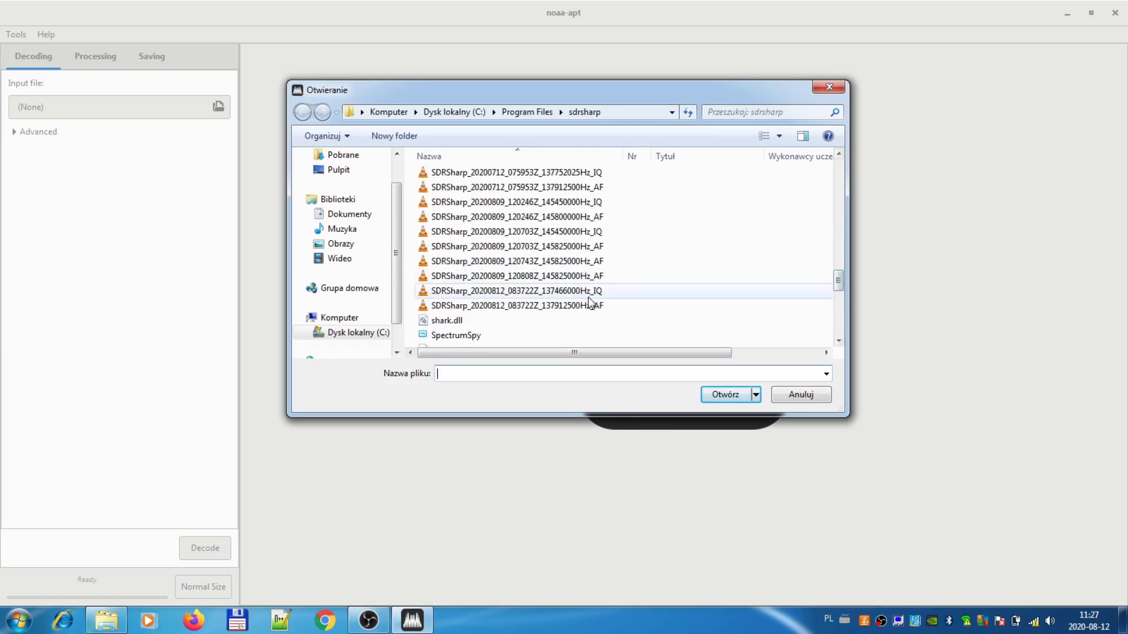
pyautogui.doubleClick(535, 307)
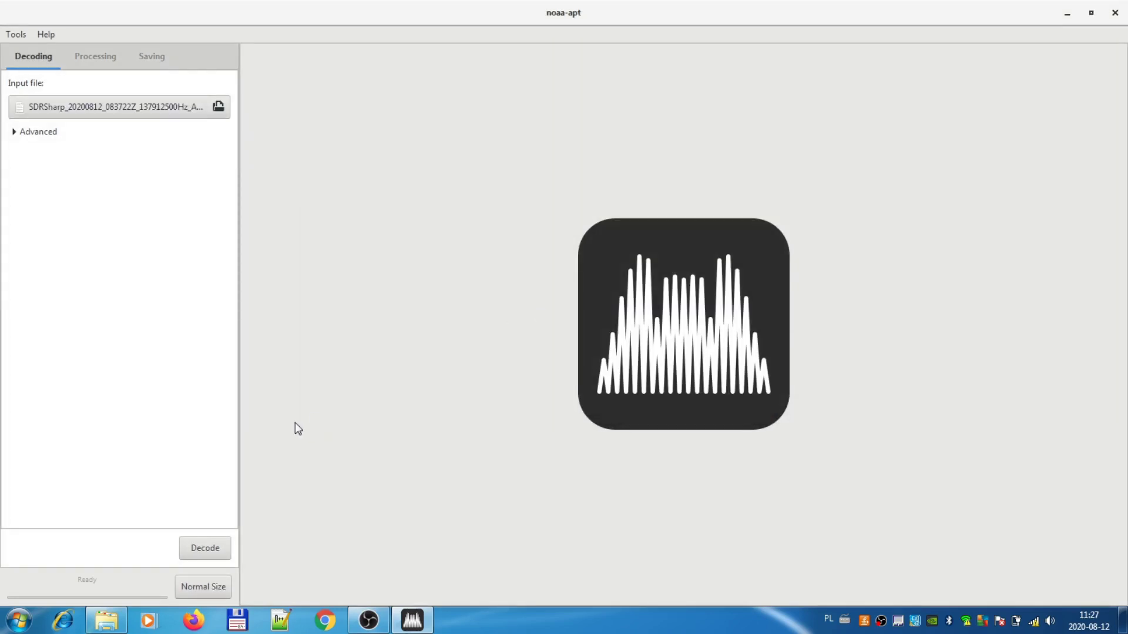
# - Decode the loaded satellite audio recording until the status reads Decoded
pyautogui.click(199, 547)
# - Choose NOAA 18 as the satellite in the Processing settings
pyautogui.click(94, 54)
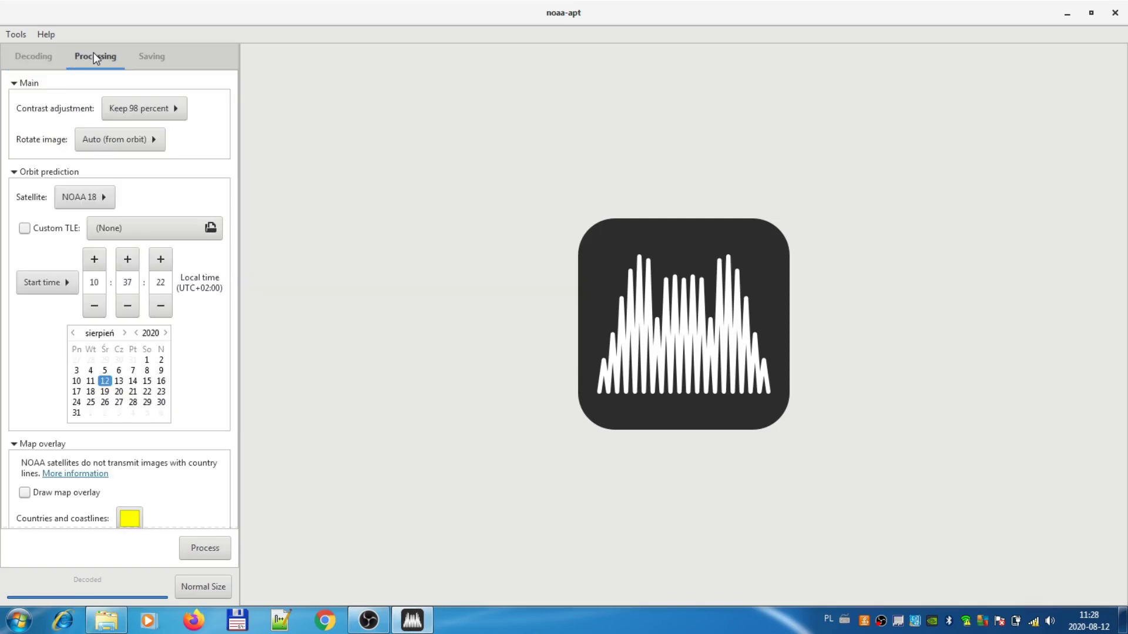
pyautogui.click(84, 201)
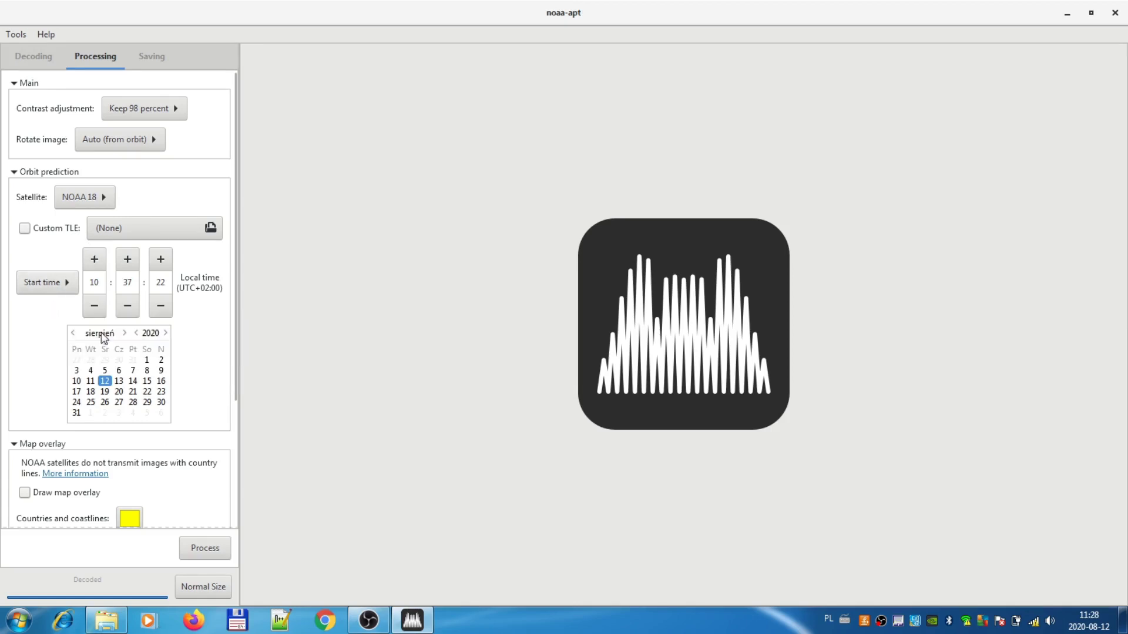
# - Enable Draw map overlay in the Processing panel, with yellow countries and coastlines and cyan lakes
pyautogui.moveTo(235, 376); pyautogui.dragTo(233, 466)
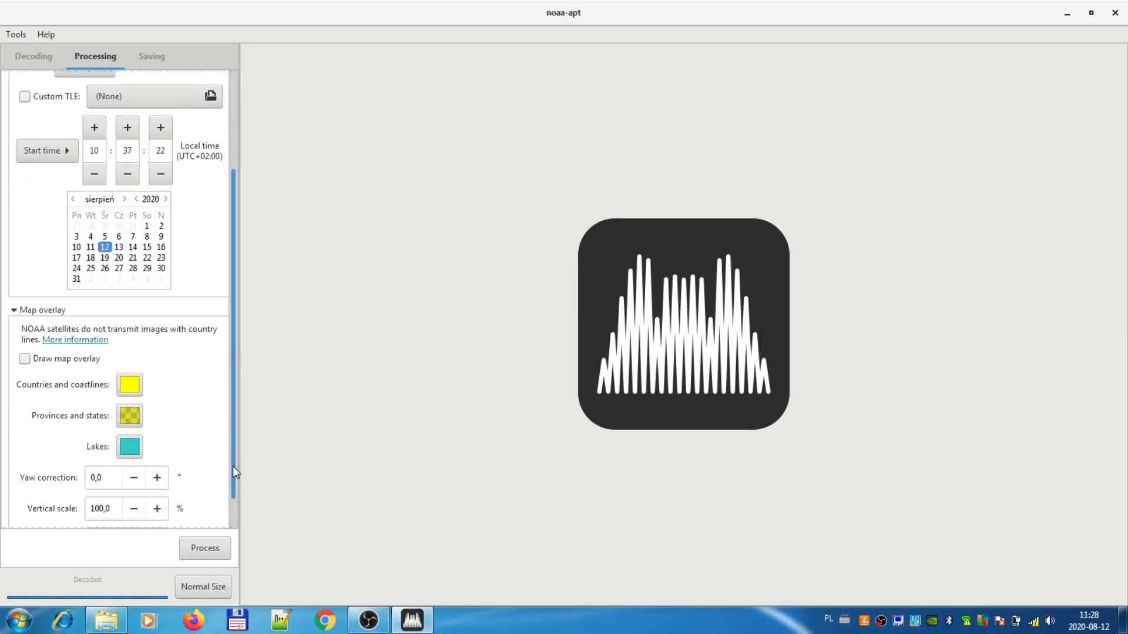
pyautogui.click(26, 360)
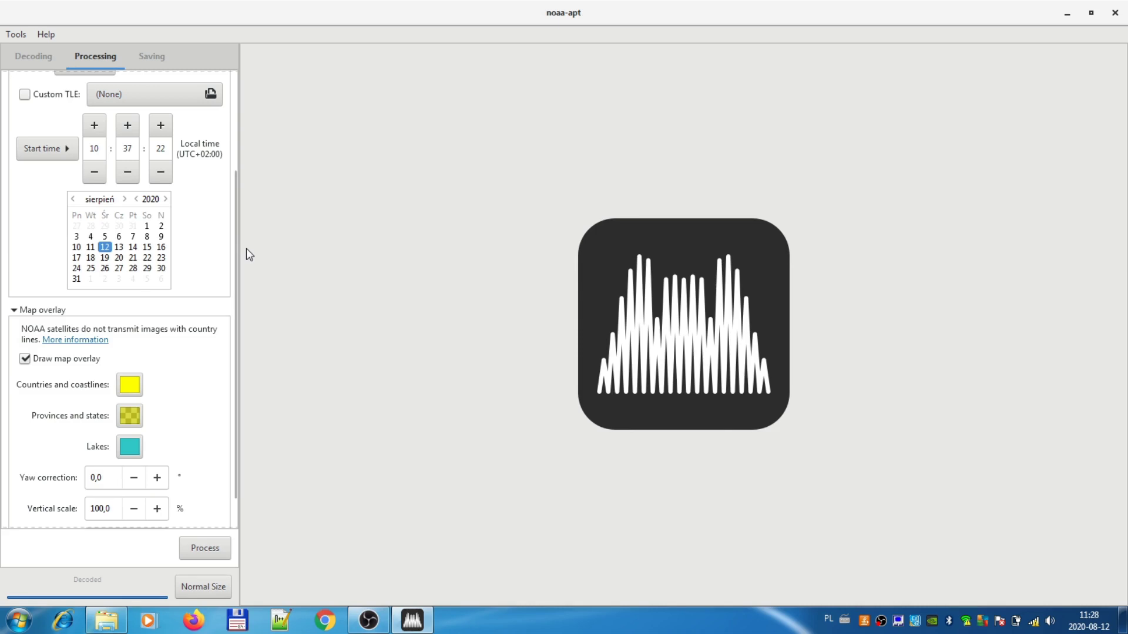
pyautogui.moveTo(237, 248); pyautogui.dragTo(238, 175)
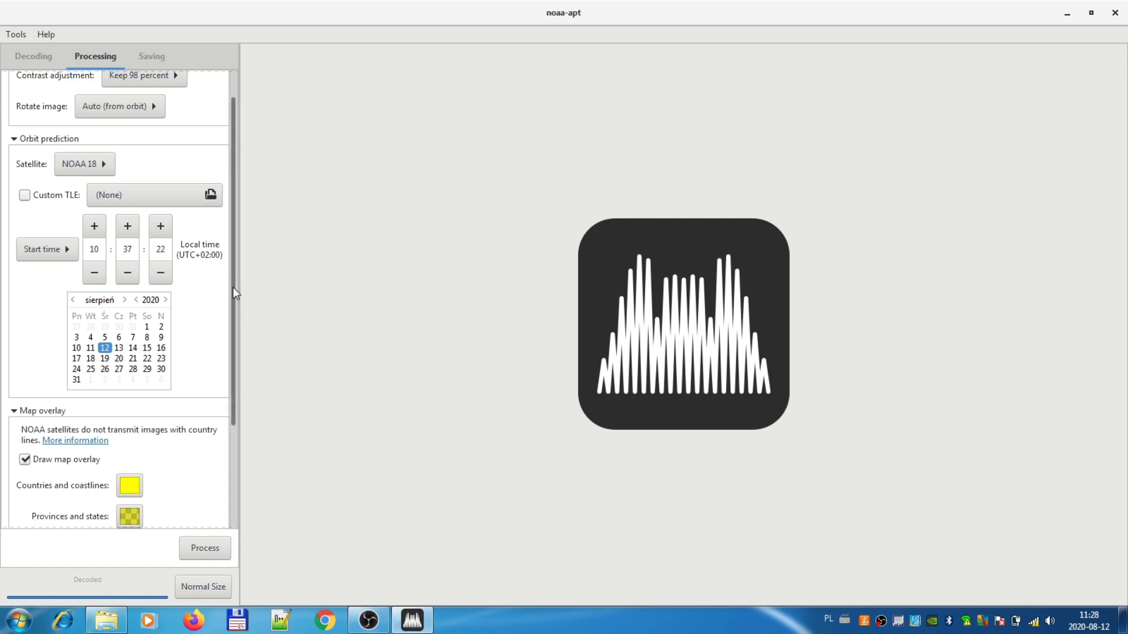
pyautogui.moveTo(234, 357); pyautogui.dragTo(234, 489)
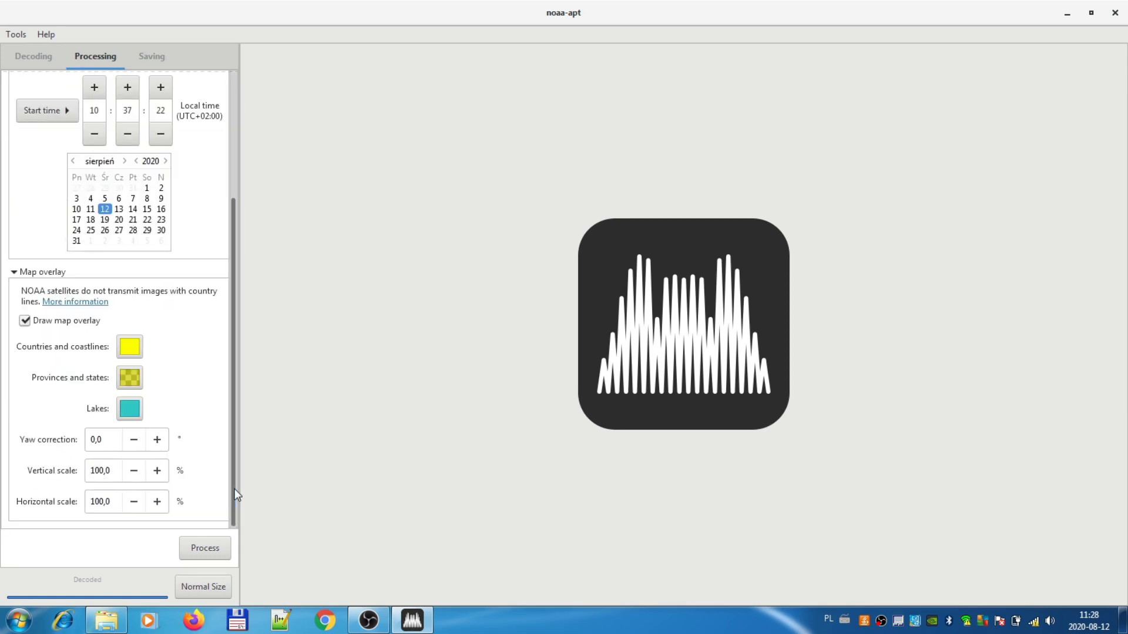
# - Process the decoded image to draw yellow country borders and cyan lakes over it
pyautogui.click(196, 550)
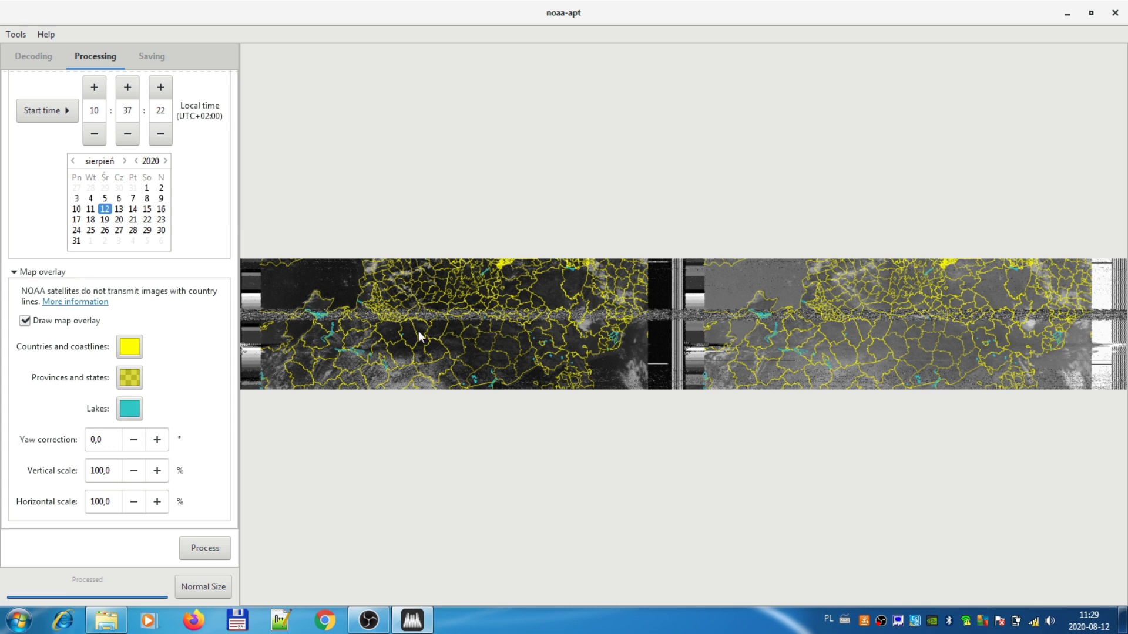
# - Save the processed image as picture-12082020.png in the Downloads noaa-apt folder
pyautogui.click(150, 59)
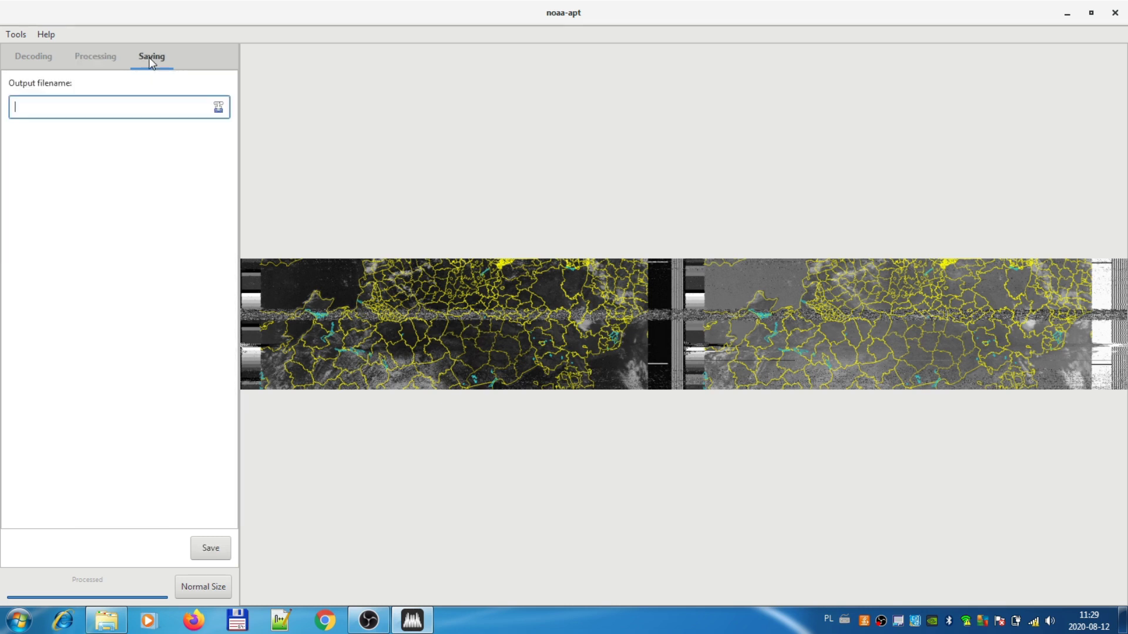
pyautogui.click(218, 107)
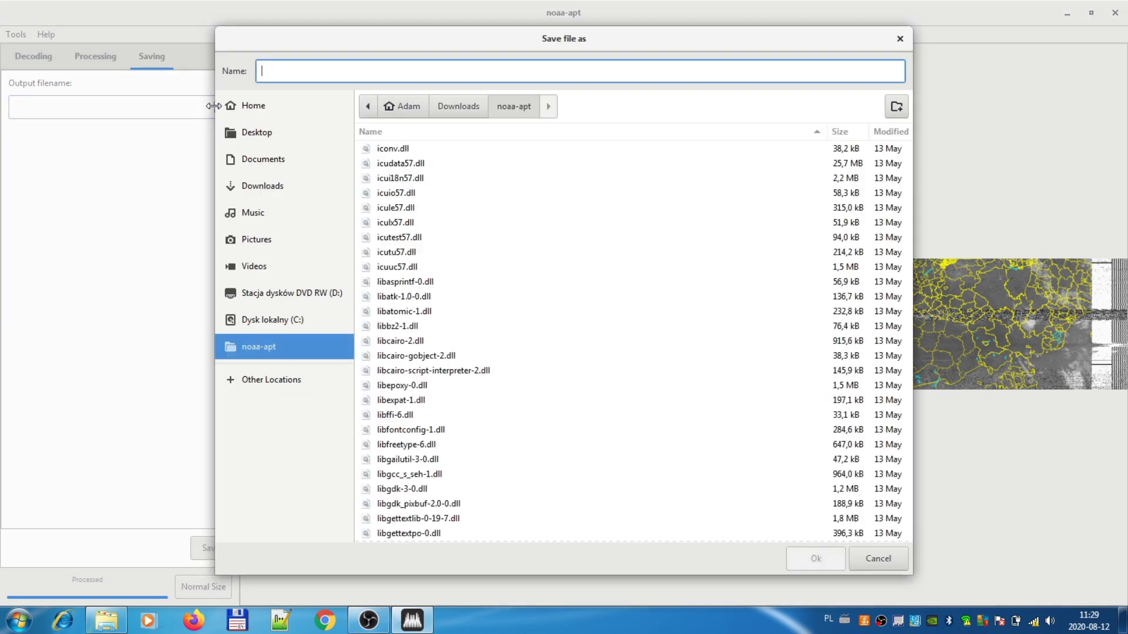
pyautogui.write('p;p')
pyautogui.press('BackSpace')
pyautogui.press('BackSpace')
pyautogui.write('i')
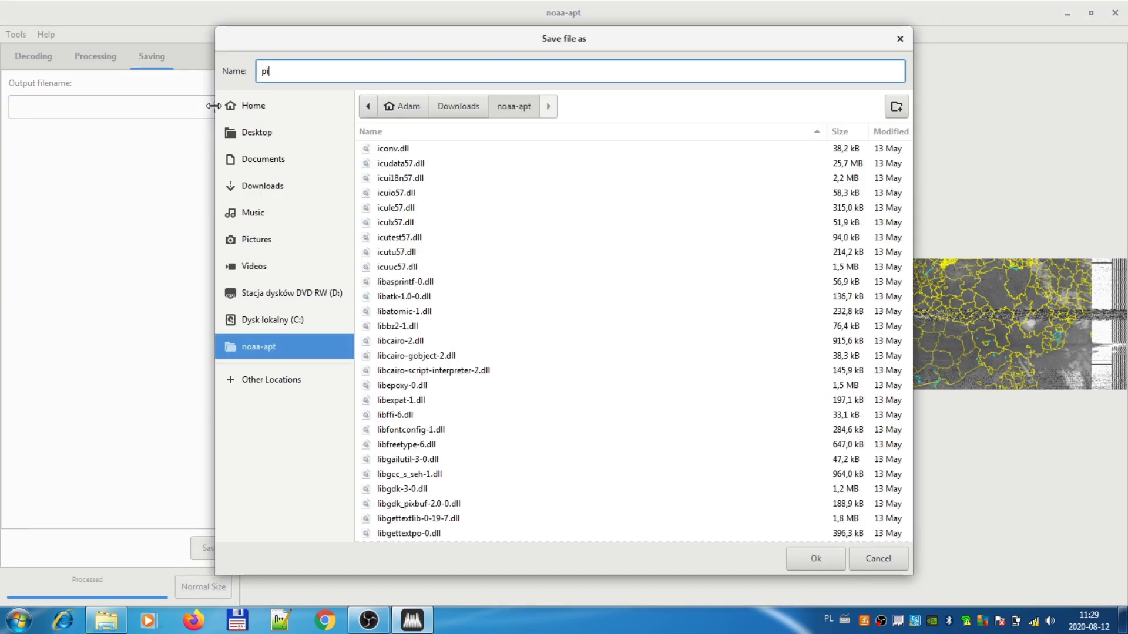
pyautogui.write('cture-12082020')
pyautogui.press('Return')
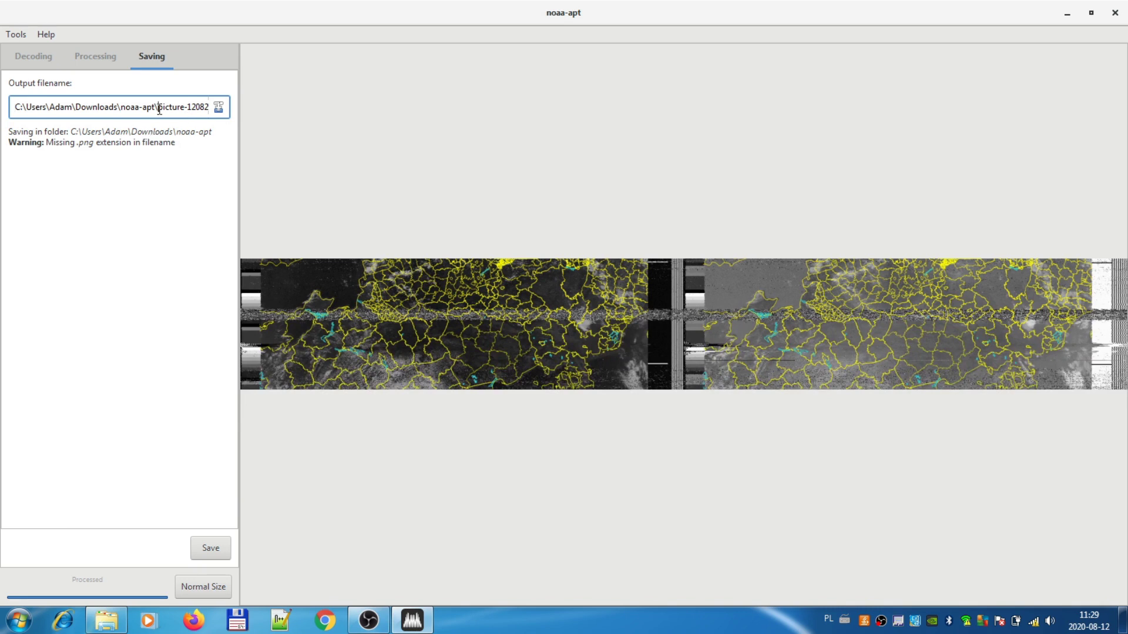
pyautogui.press('End')
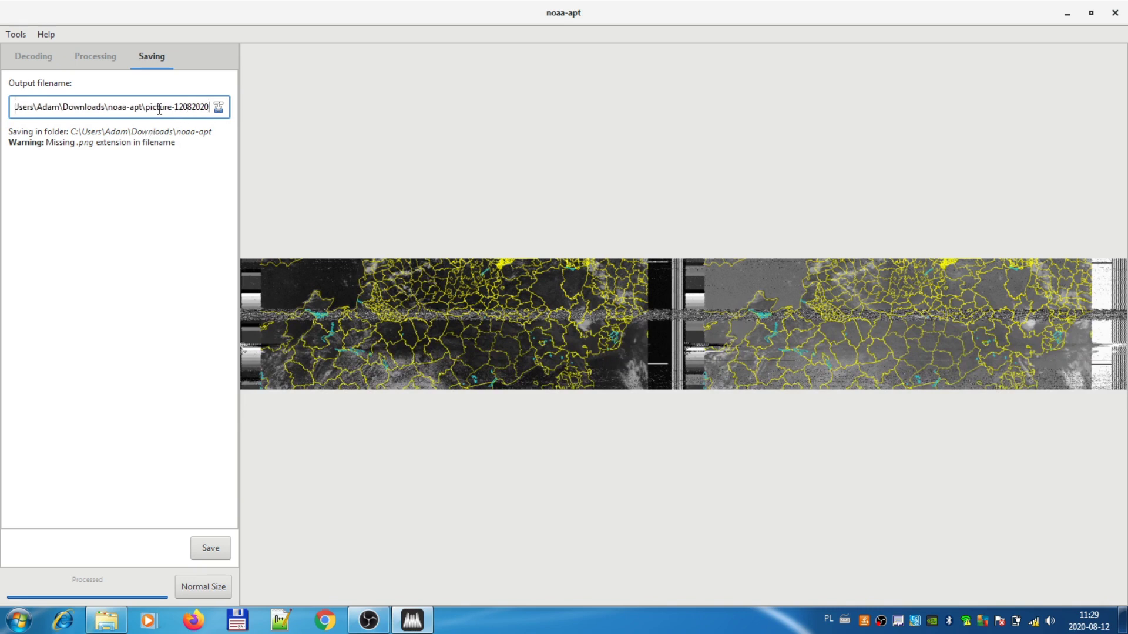
pyautogui.write('.png')
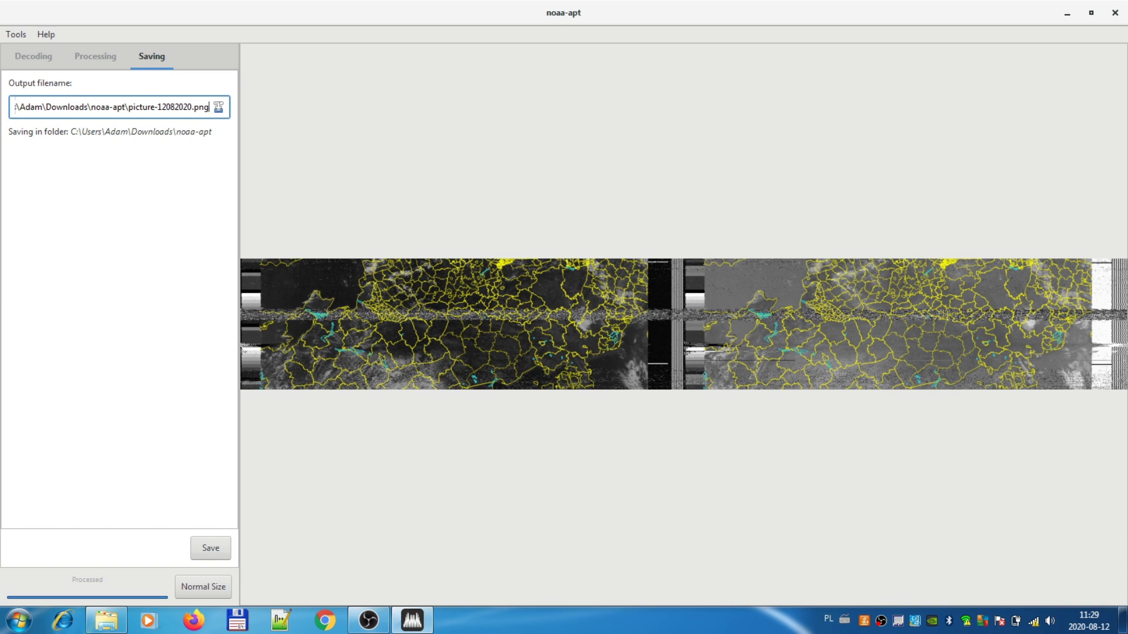
pyautogui.click(207, 548)
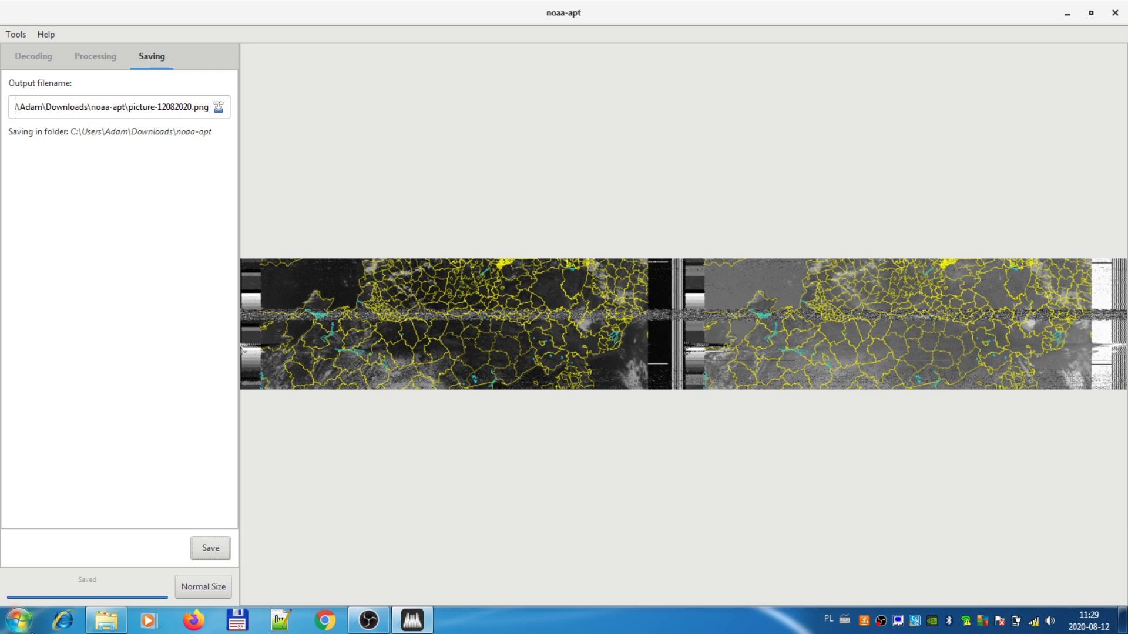
# - Launch Paint from the Start menu
pyautogui.click(18, 620)
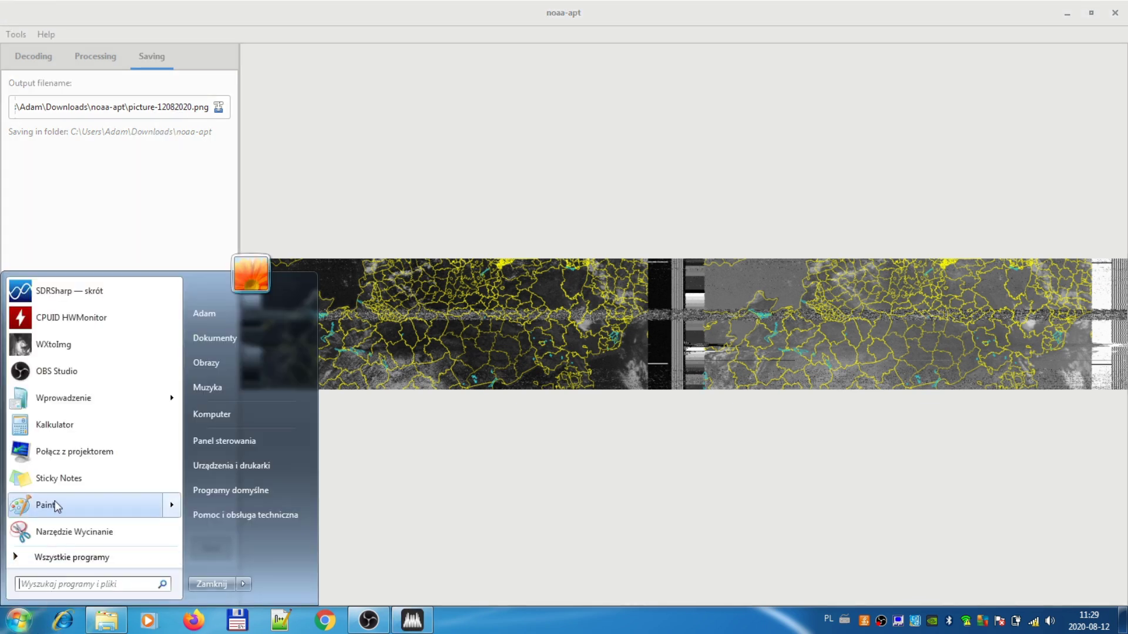
pyautogui.moveTo(55, 505)
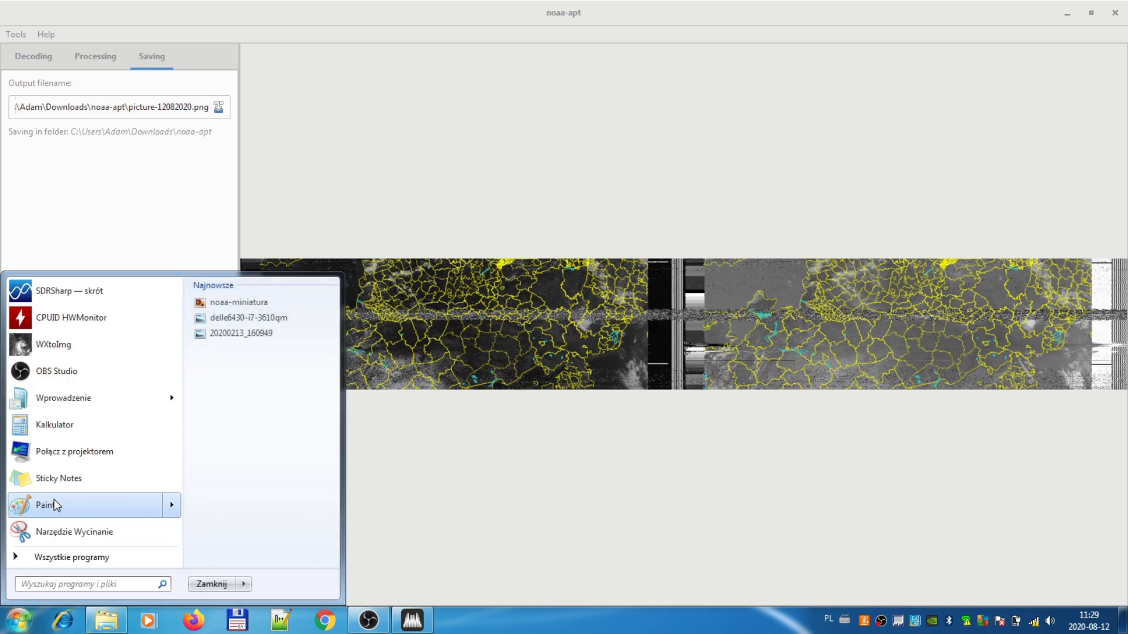
pyautogui.click(56, 505)
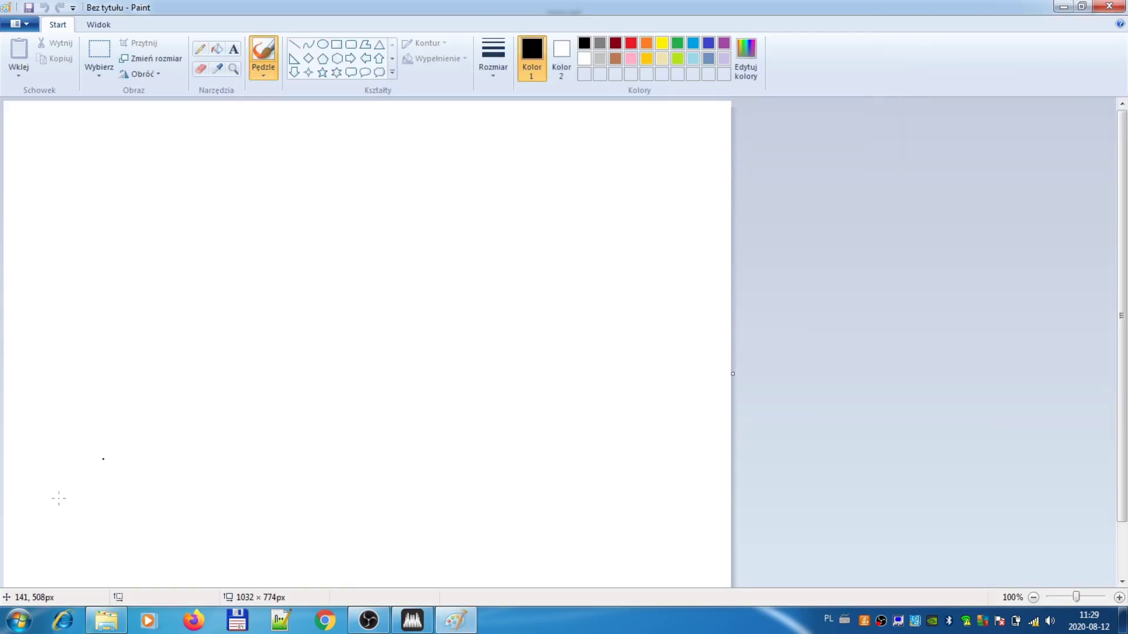
# - Open picture-12082020 from Pobrane > noaa-apt via File > Otwórz
pyautogui.click(8, 26)
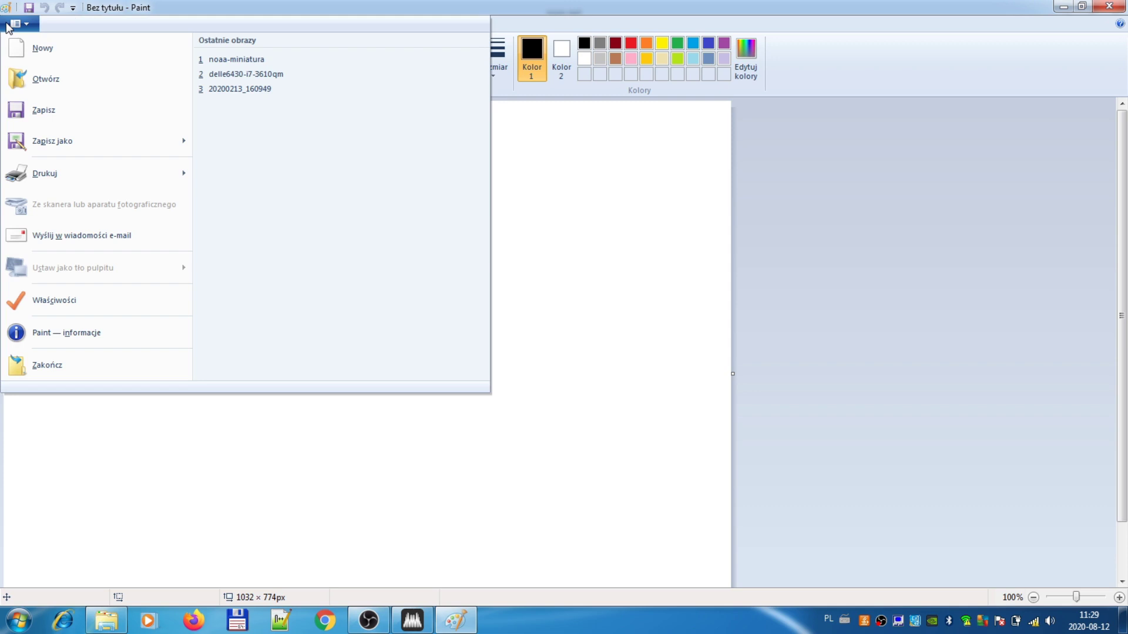
pyautogui.click(37, 76)
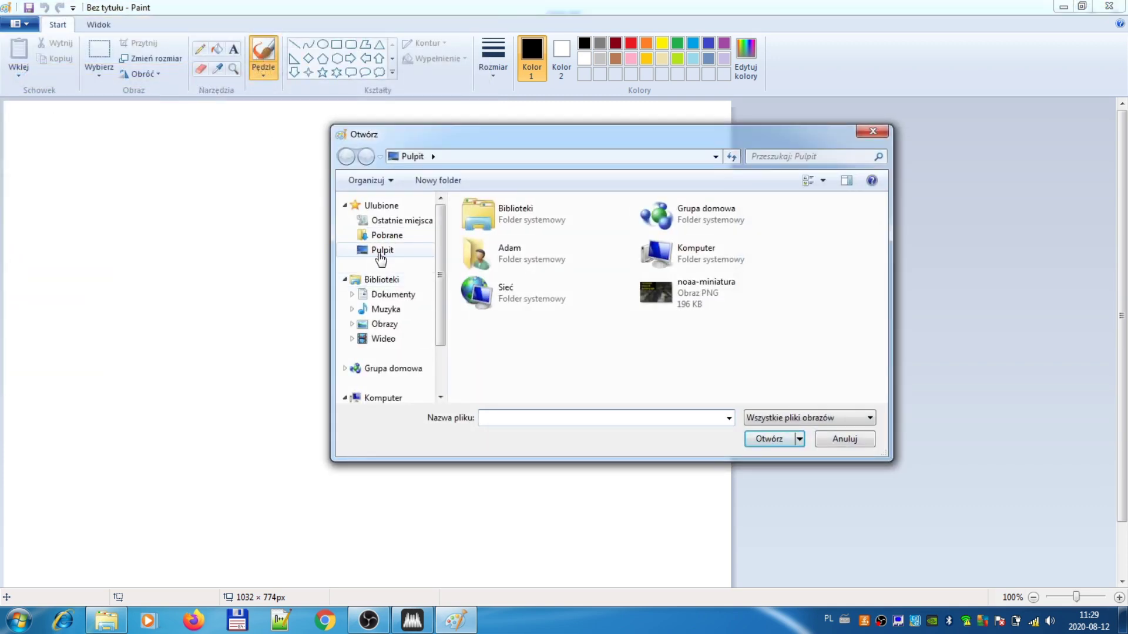
pyautogui.click(385, 236)
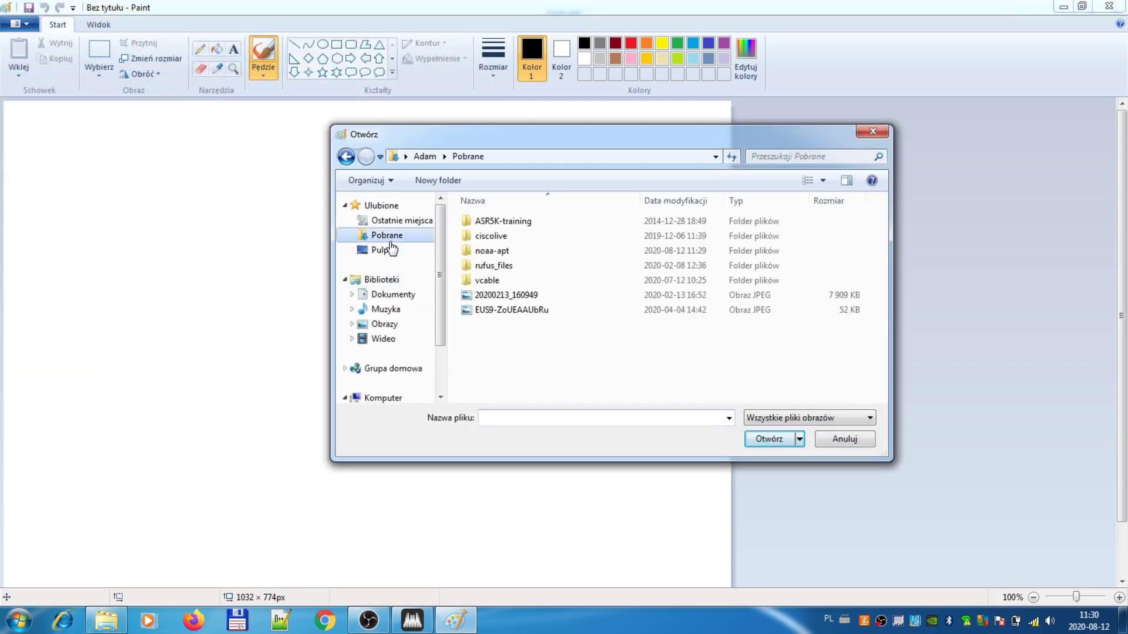
pyautogui.doubleClick(492, 253)
pyautogui.doubleClick(493, 265)
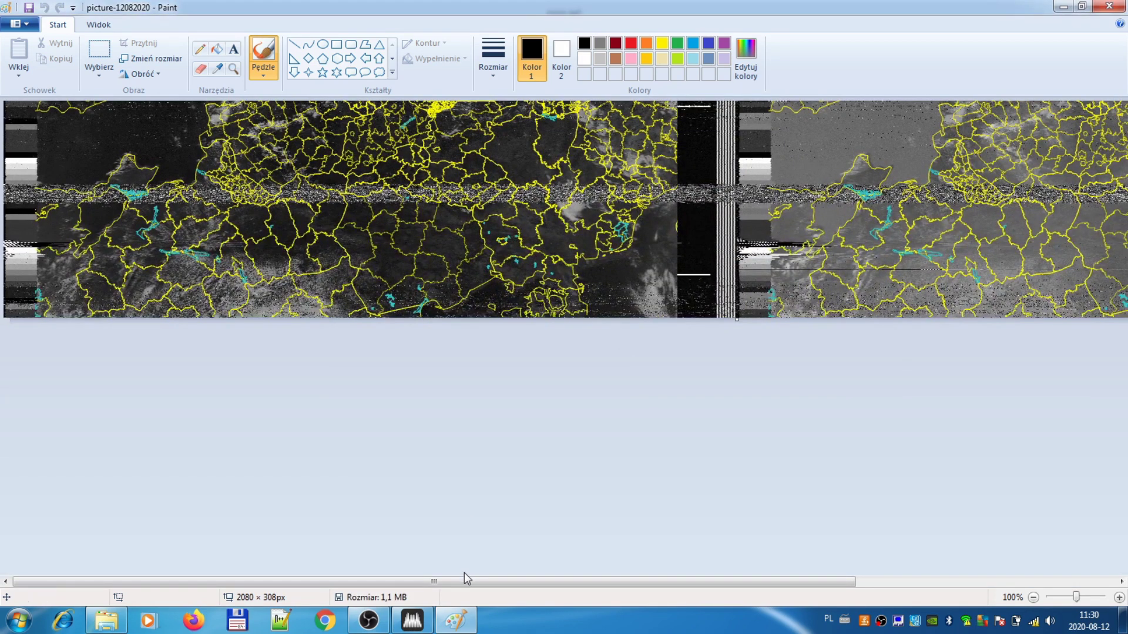
# - Pan across the 2080 px wide image and select the Magnifier tool
pyautogui.moveTo(464, 577); pyautogui.dragTo(297, 568)
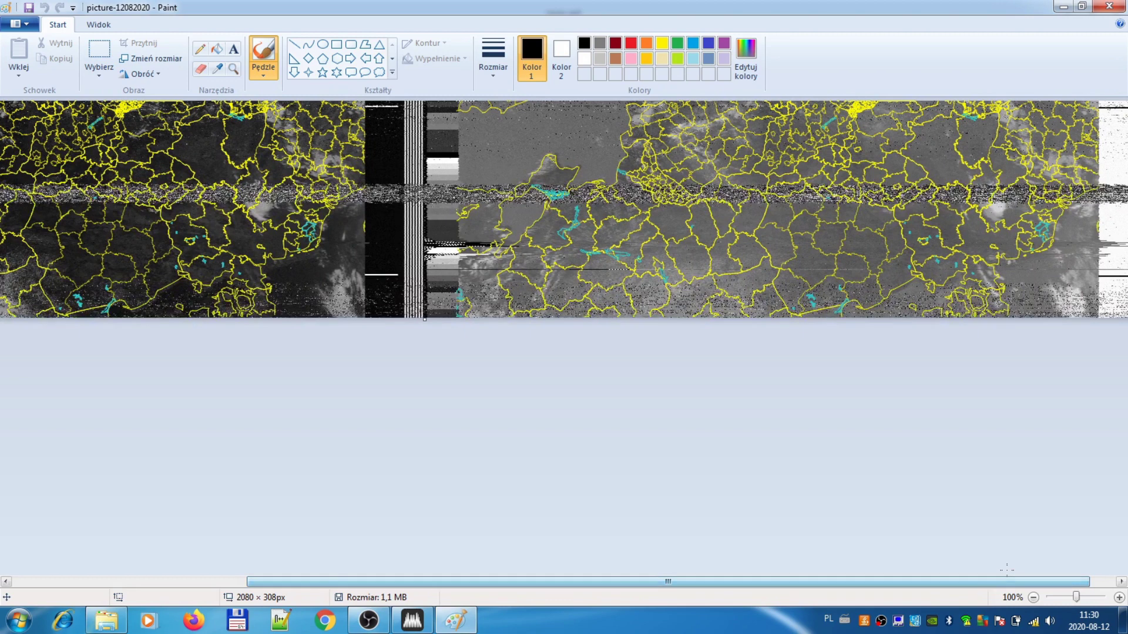
pyautogui.click(233, 69)
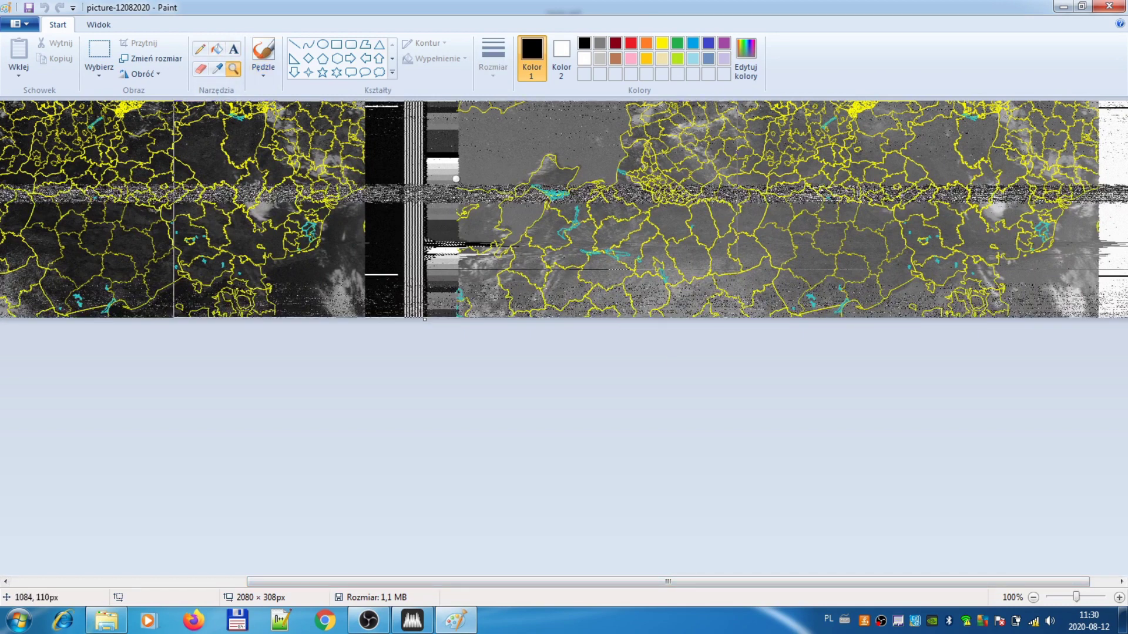
# - Zoom the satellite image to 200% and pan right to inspect the overlay
pyautogui.click(454, 247)
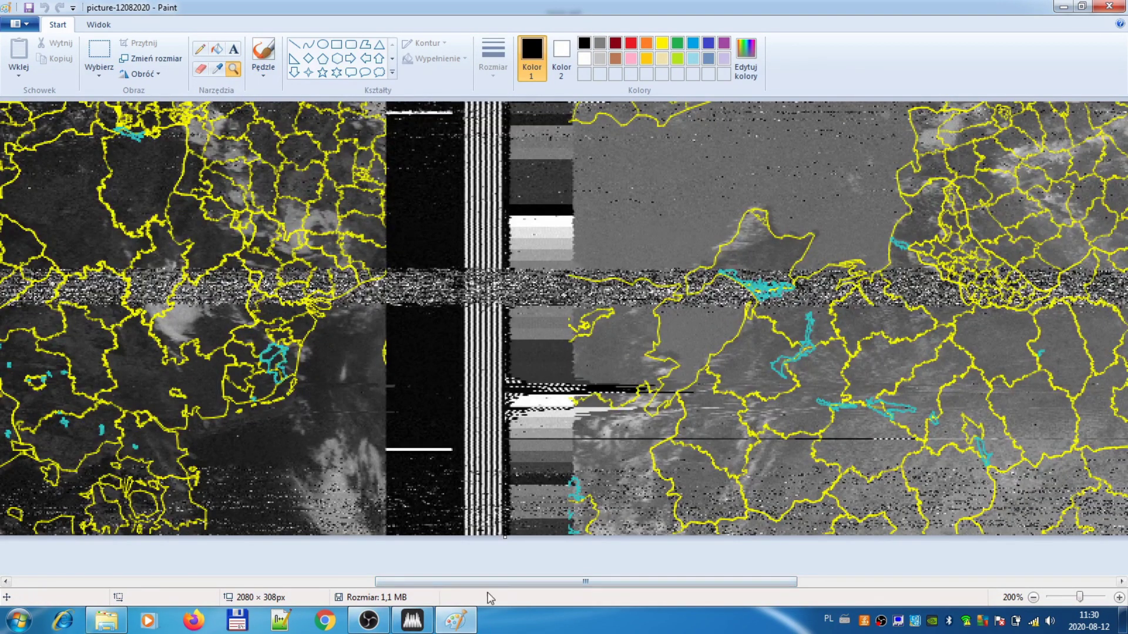
pyautogui.moveTo(497, 582); pyautogui.dragTo(106, 623)
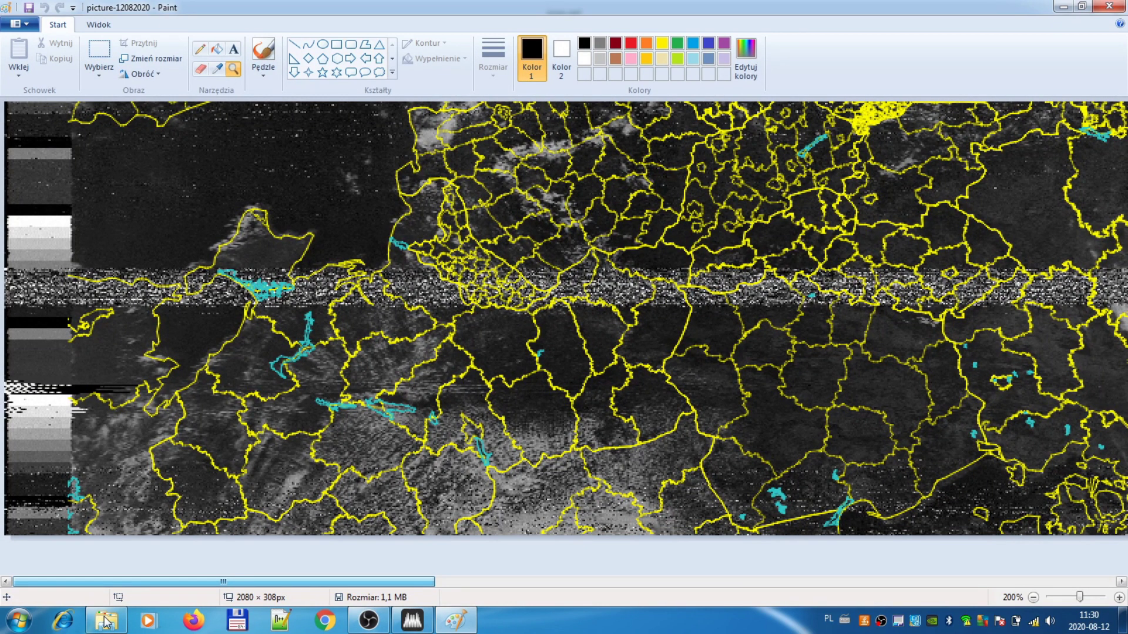
pyautogui.moveTo(107, 622)
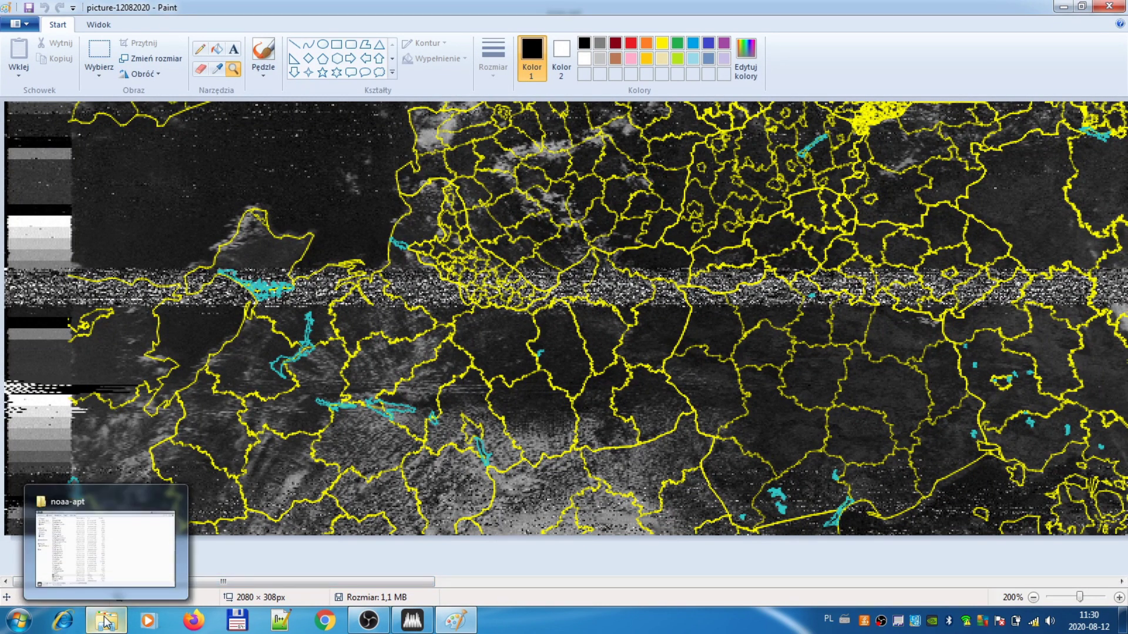